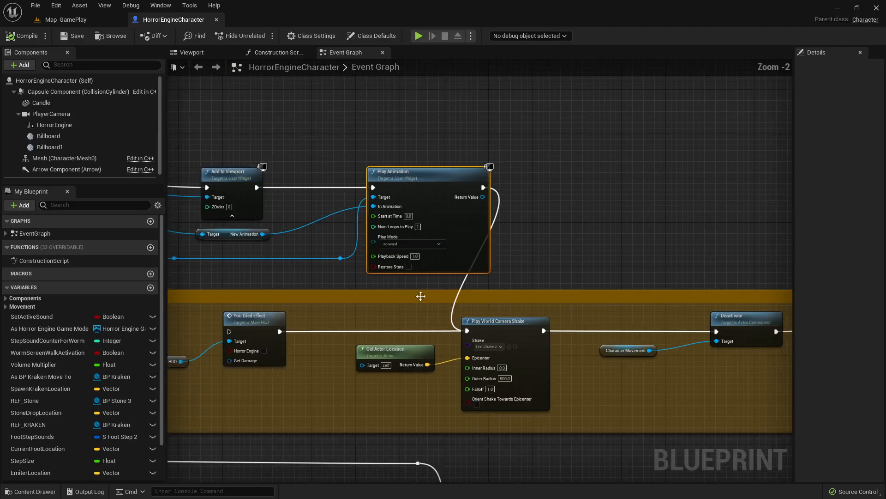
Open the definition of the You Died Effect node and examine the YouDiedEffect logic in the MainHUD event graph.
scroll(485, 232, "up", 4)
scroll(432, 275, "up", 2)
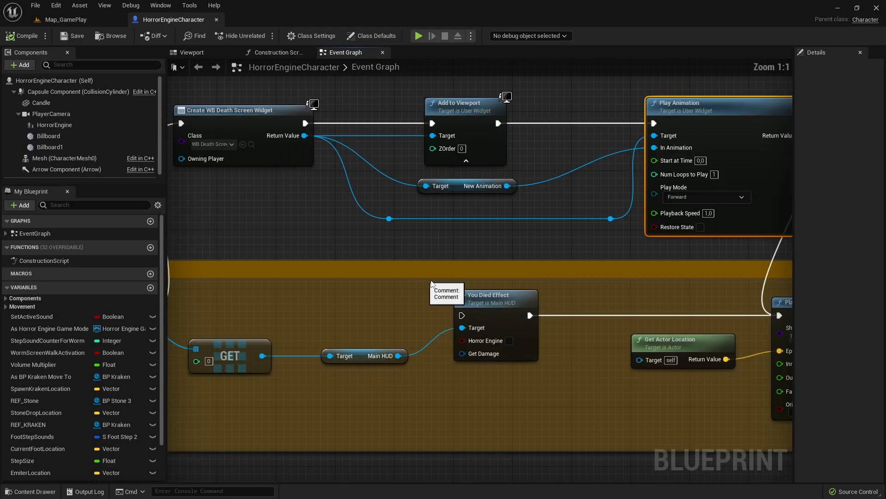
left_click(482, 297)
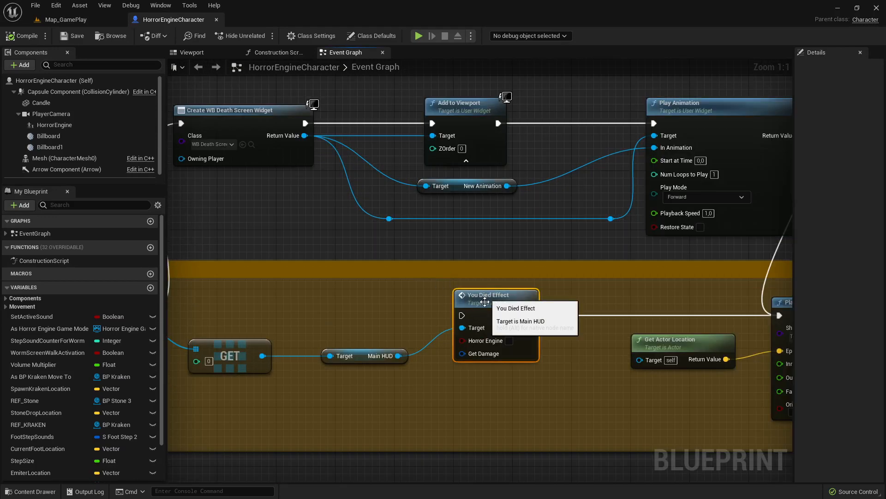
double_click(481, 297)
left_click(555, 229)
scroll(555, 229, "down", 2)
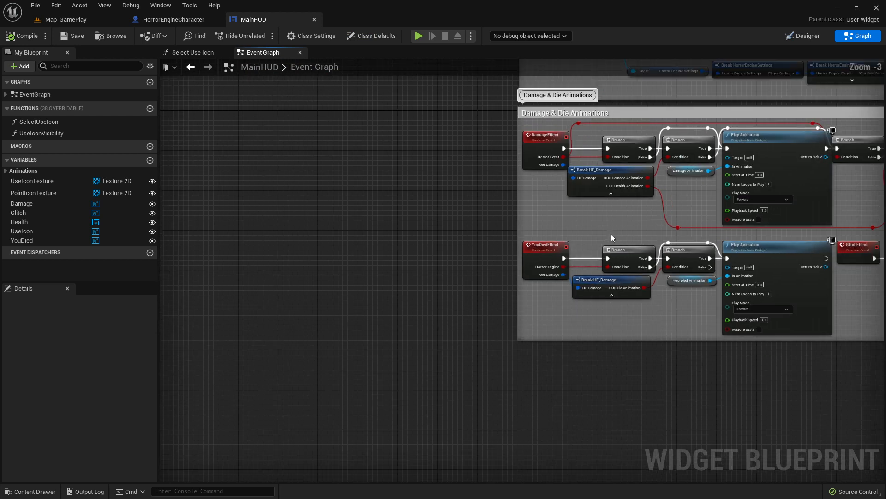
right_click_drag(611, 234, 488, 245)
scroll(488, 246, "up", 2)
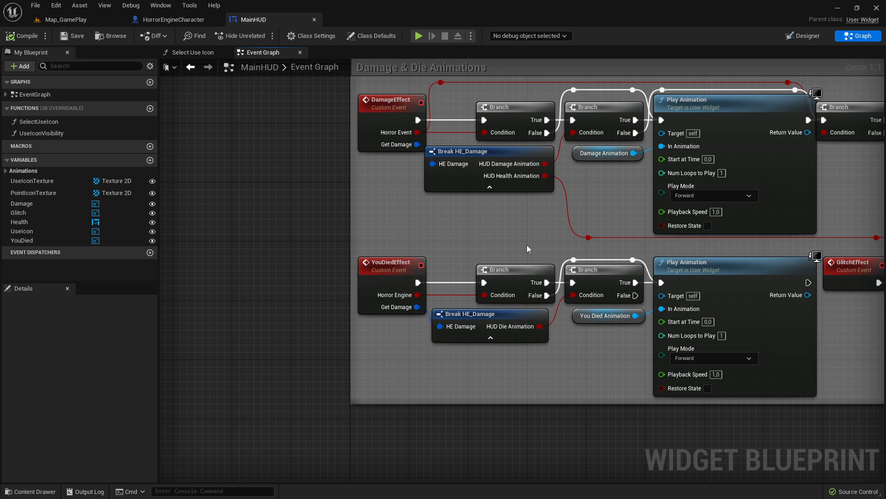
Return to the HorrorEngineCharacter event graph and review the node chain that creates and animates the death screen widget.
left_click(192, 21)
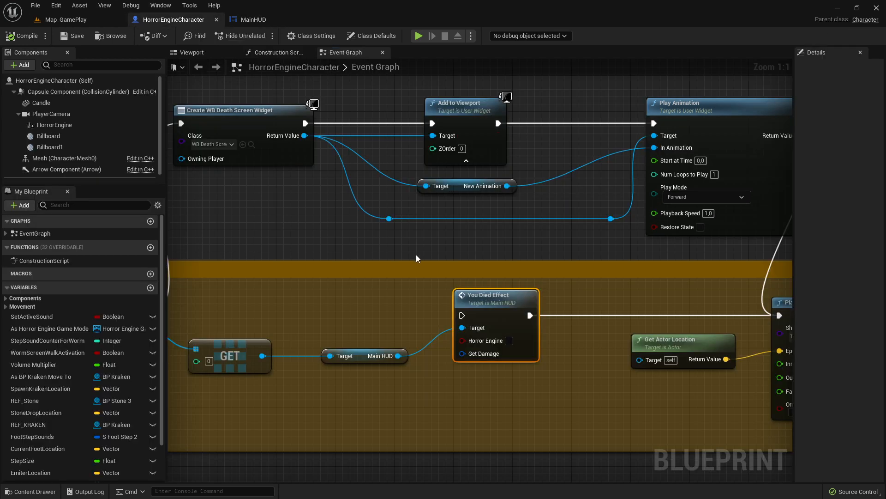
scroll(416, 254, "down", 4)
right_click_drag(413, 236, 308, 230)
scroll(394, 234, "up", 3)
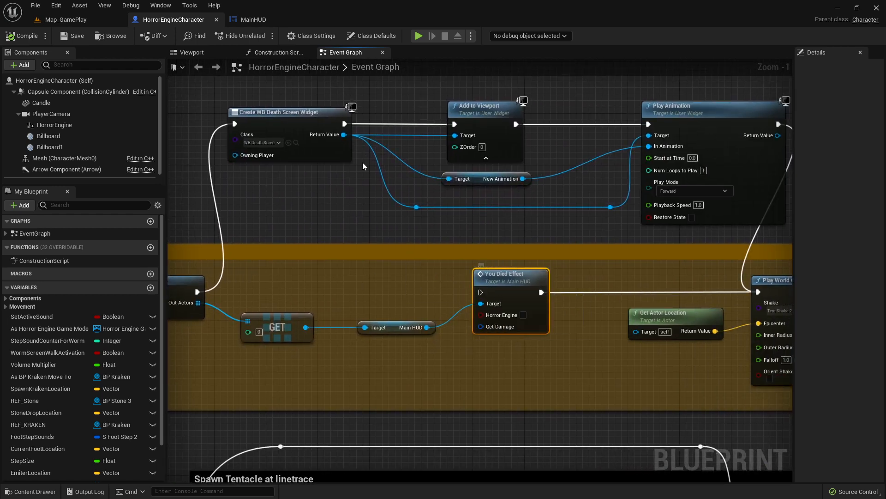
Switch to Map_GamePlay and open the GameDevelopment/Widgets content folder.
left_click(65, 19)
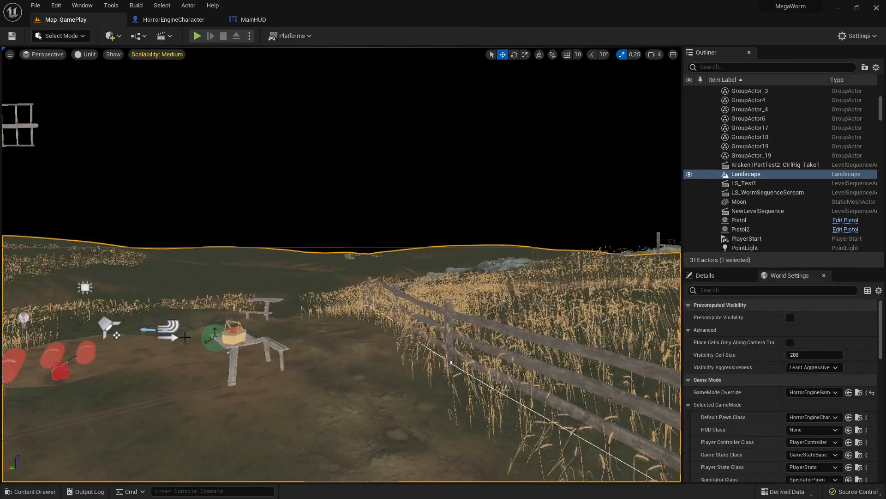
left_click(32, 491)
left_click(22, 424)
left_click(57, 431)
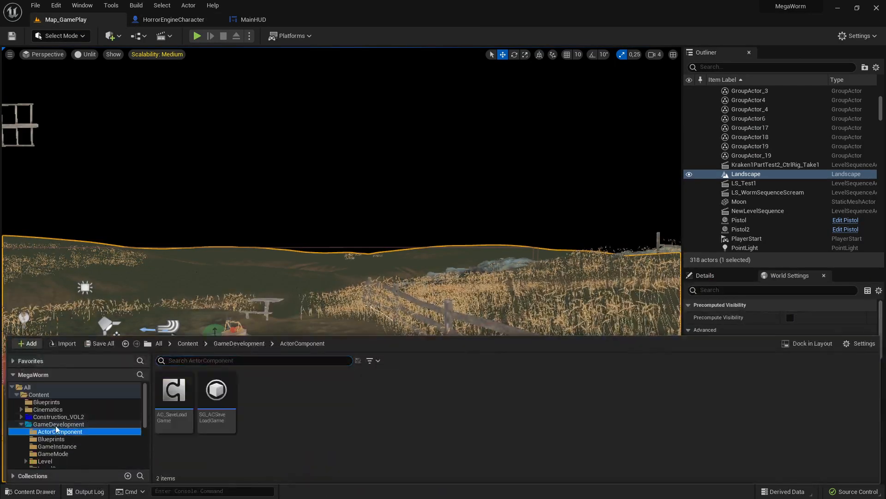
left_click(58, 423)
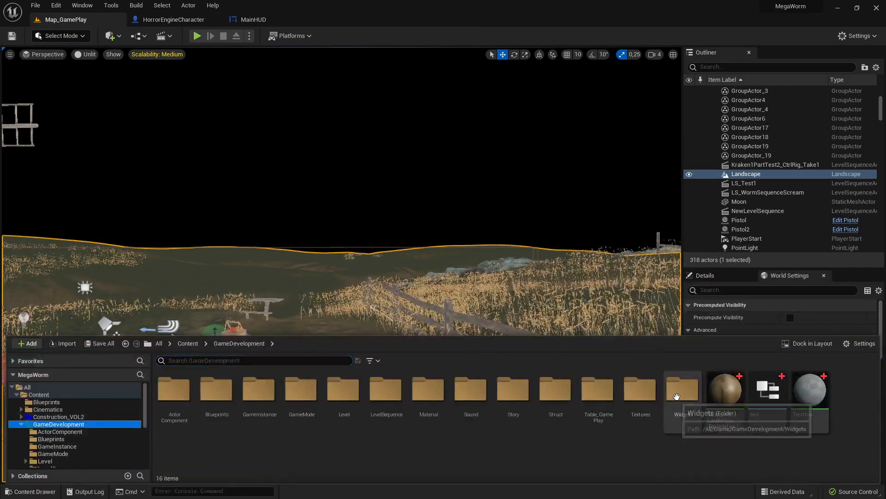
double_click(679, 393)
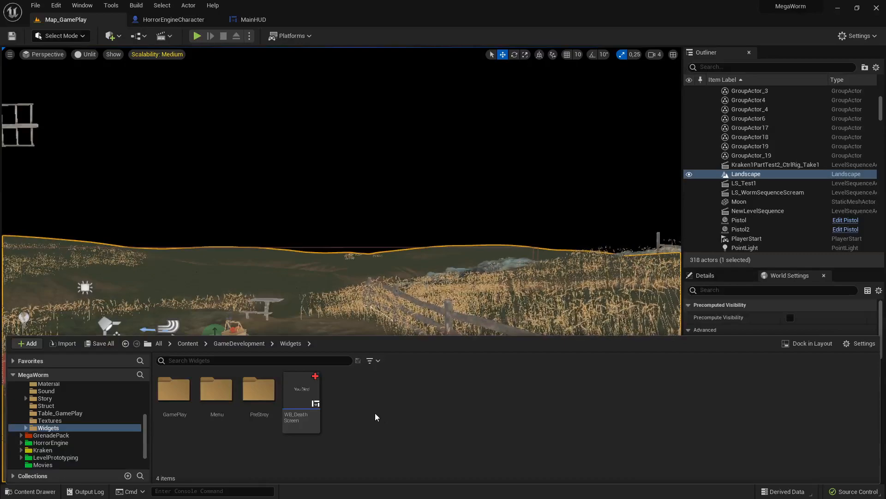
Create a Widget Blueprint based on User Widget in the Widgets folder and name it WB_DieAnimation.
right_click(383, 423)
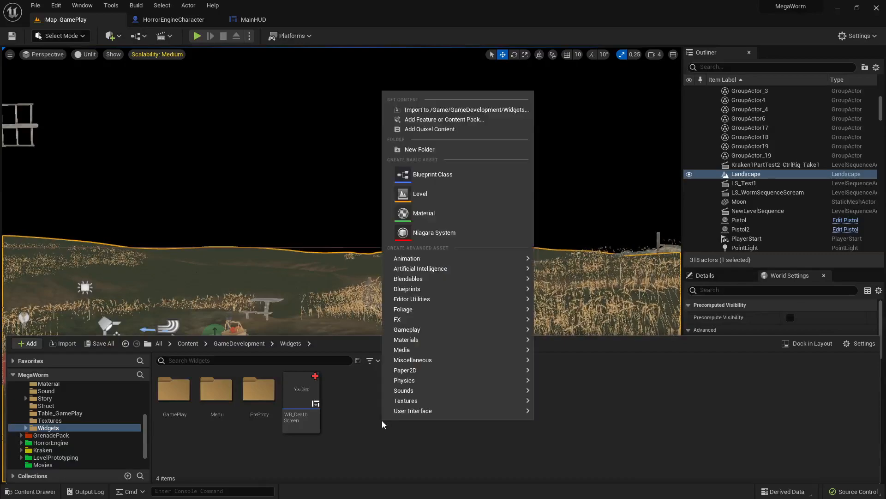
mouse_move(404, 415)
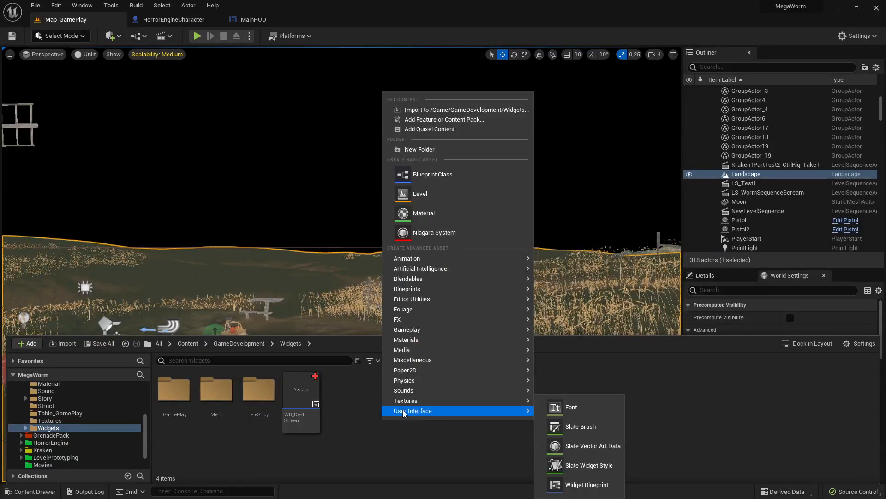
left_click(584, 484)
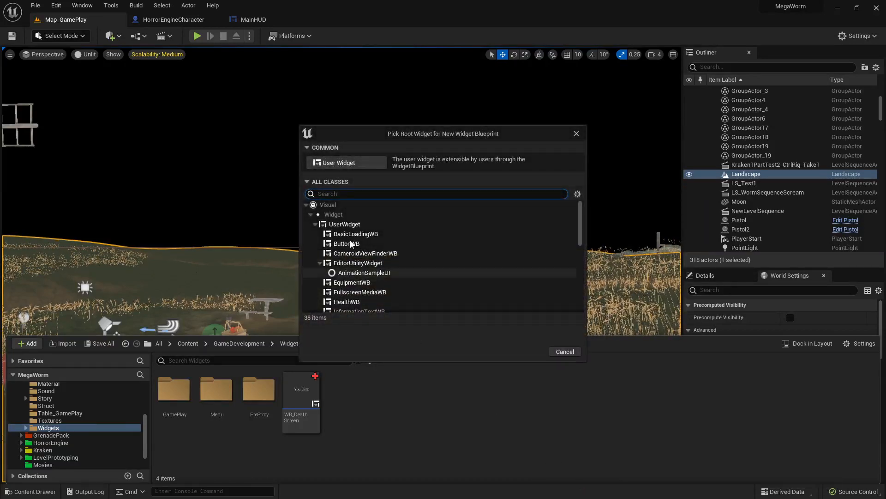
left_click(339, 163)
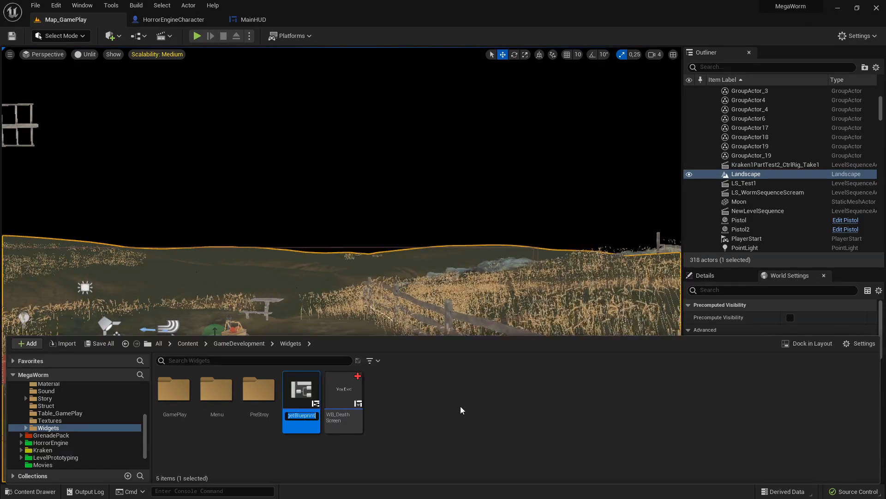
type("WB")
type("_")
type("DieA")
type("nimation")
key("Return")
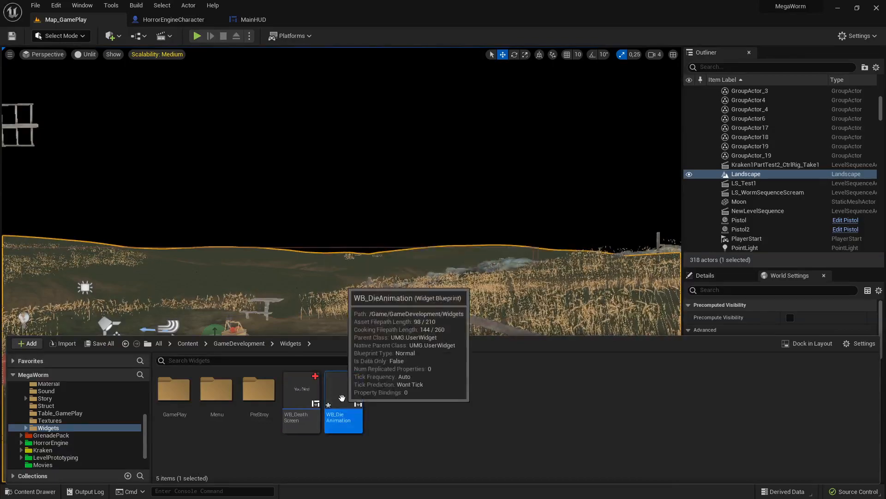
Open WB_DieAnimation for editing, add a Canvas Panel as its root widget and close the Animations panel.
double_click(344, 397)
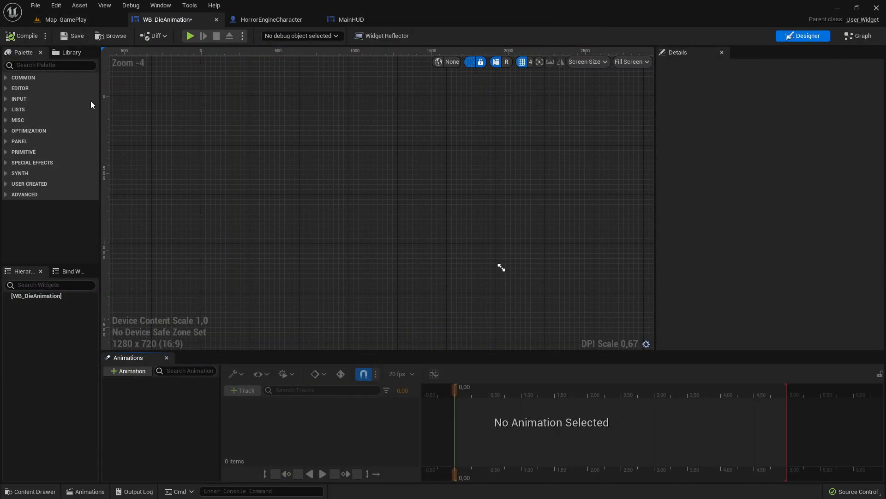
left_click(38, 64)
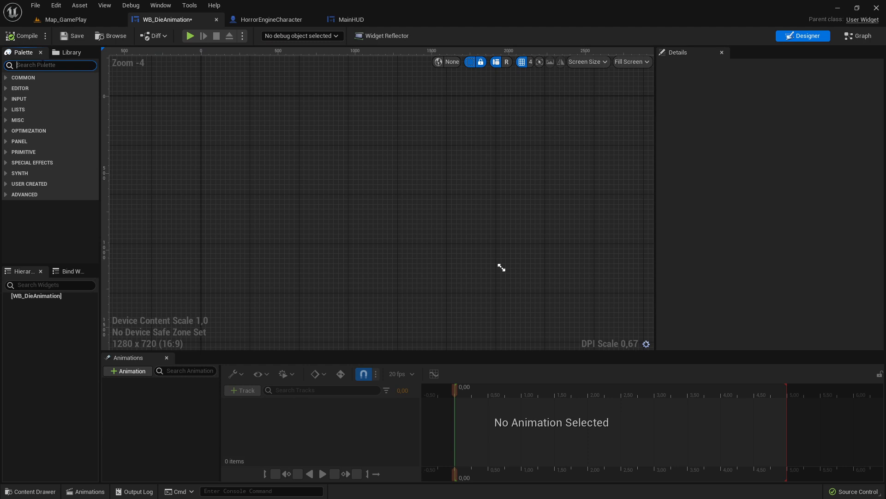
type("can")
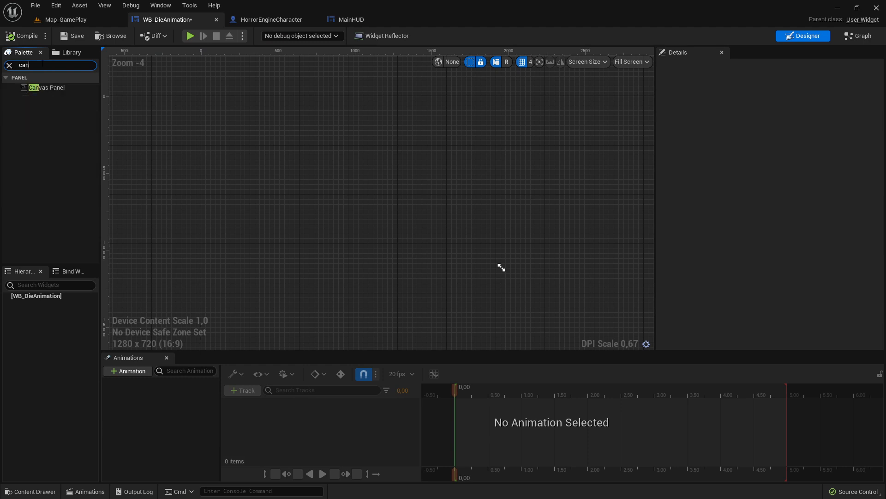
left_click_drag(45, 88, 47, 297)
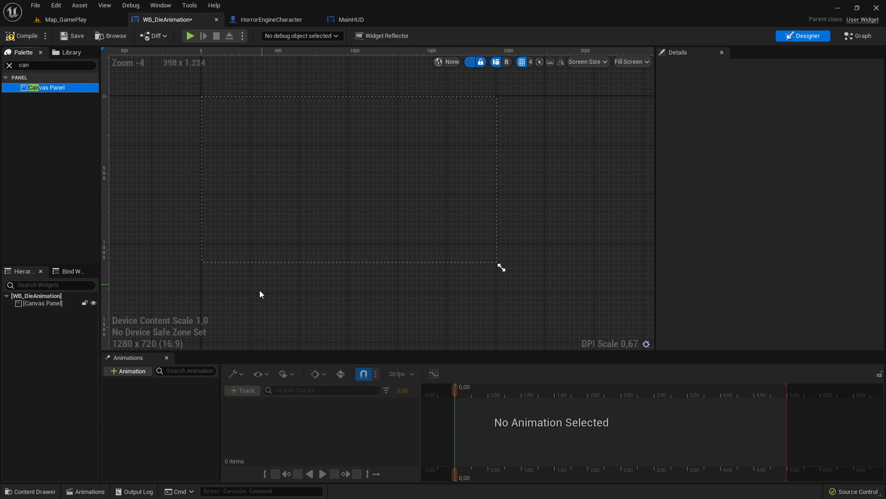
left_click(167, 357)
right_click_drag(193, 349, 221, 269)
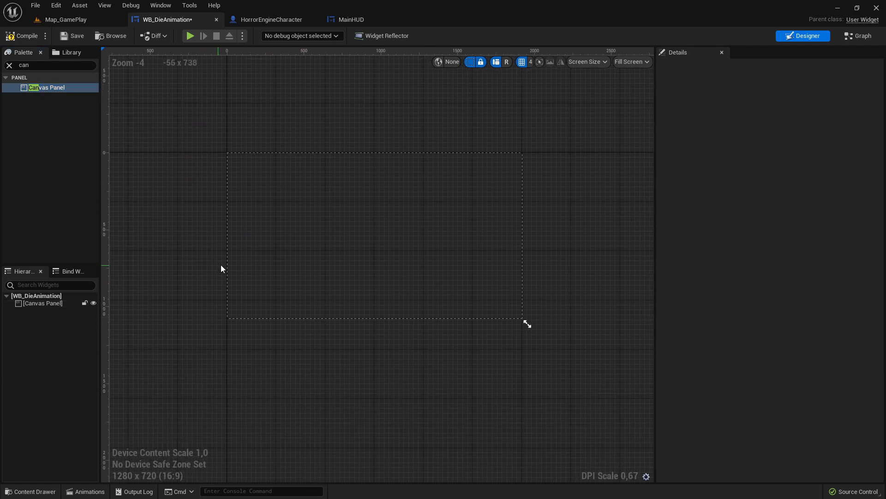
scroll(221, 268, "up", 2)
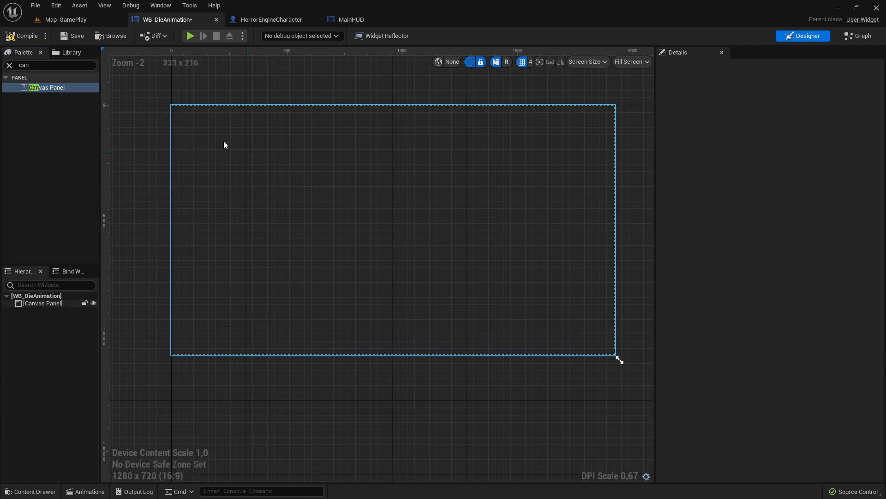
Add a Text widget to the canvas panel at about position X 764, Y 388.
key("Escape")
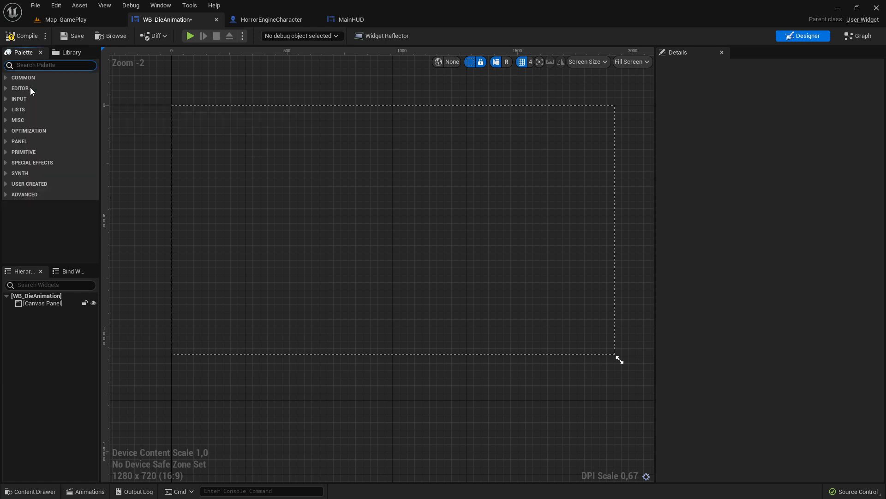
type("te")
left_click_drag(42, 67, 2, 68)
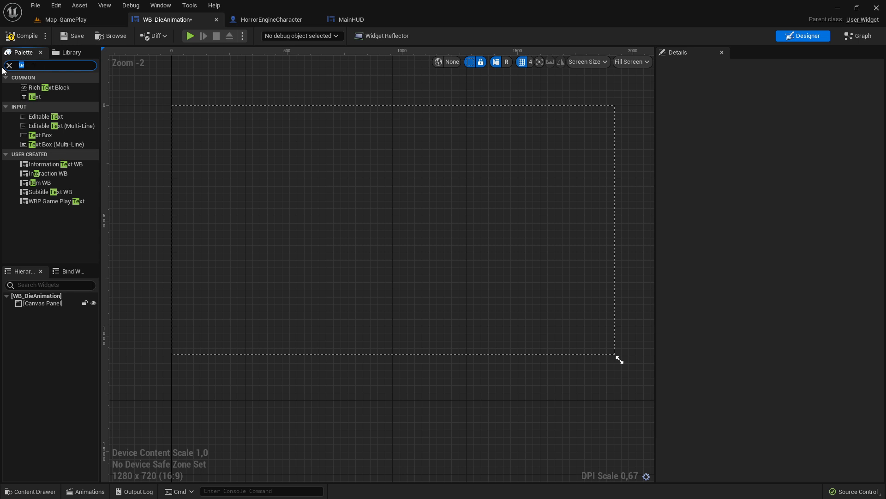
key("BackSpace")
type("text")
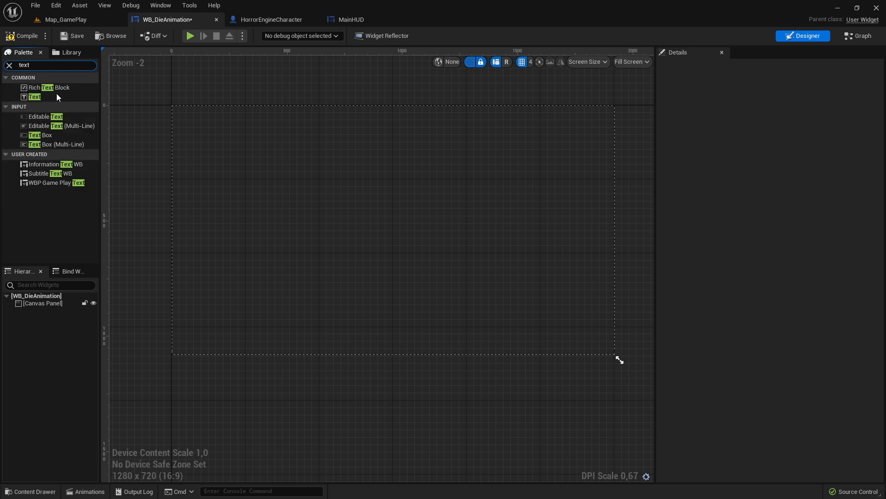
left_click_drag(35, 97, 346, 194)
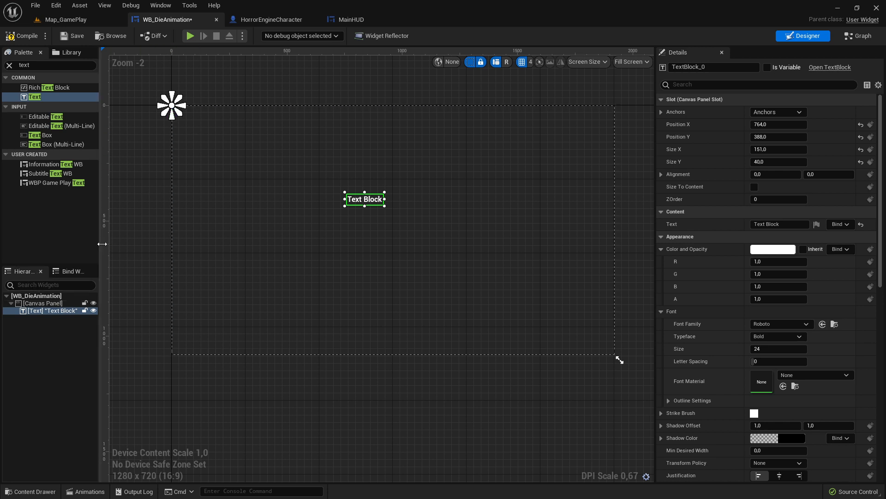
left_click_drag(103, 248, 126, 248)
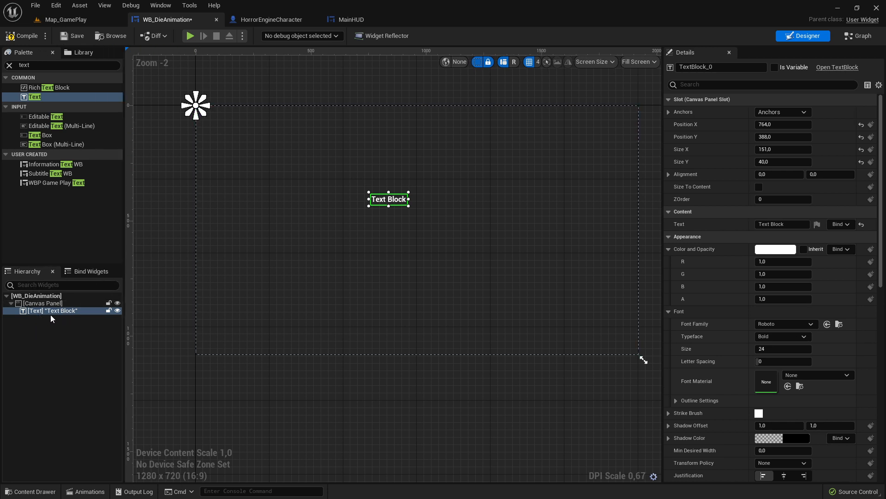
right_click_drag(249, 203, 244, 220)
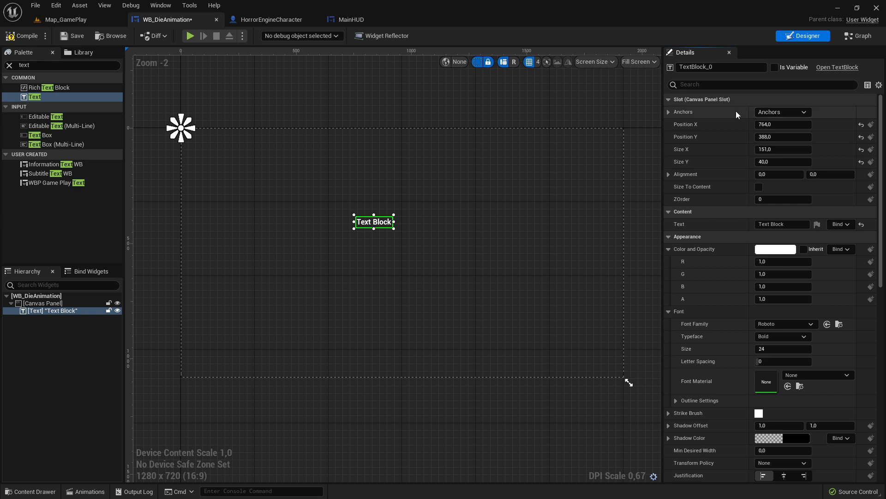
Anchor the text block to stretch across the full canvas, and centre and widen it with offsets about 708 left, 404 top, 701 right, 573 bottom.
left_click(779, 113)
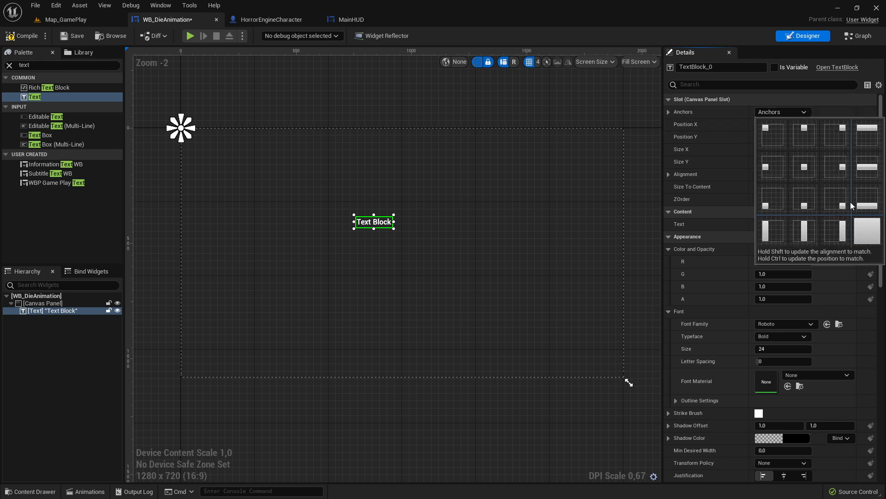
left_click(867, 230)
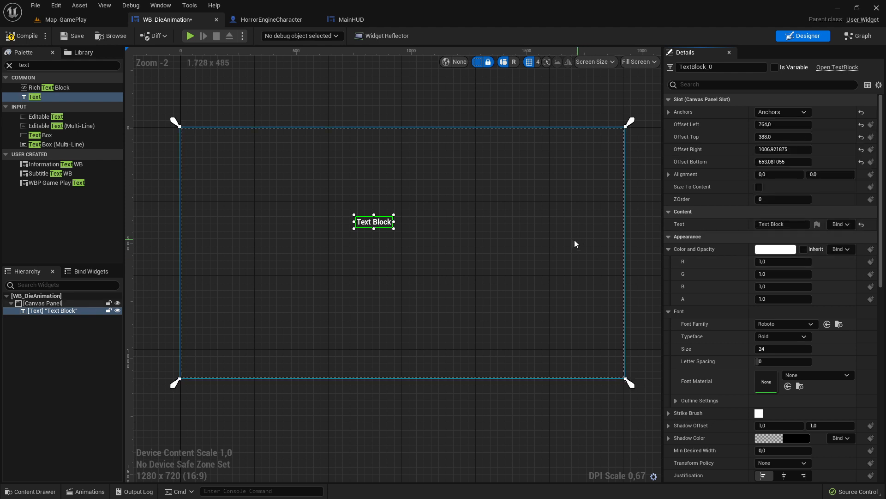
left_click_drag(375, 224, 398, 242)
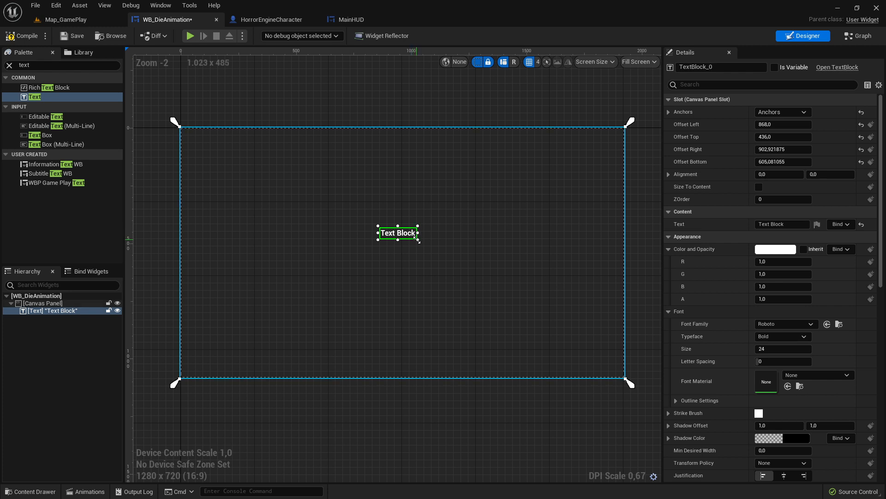
left_click_drag(416, 239, 445, 254)
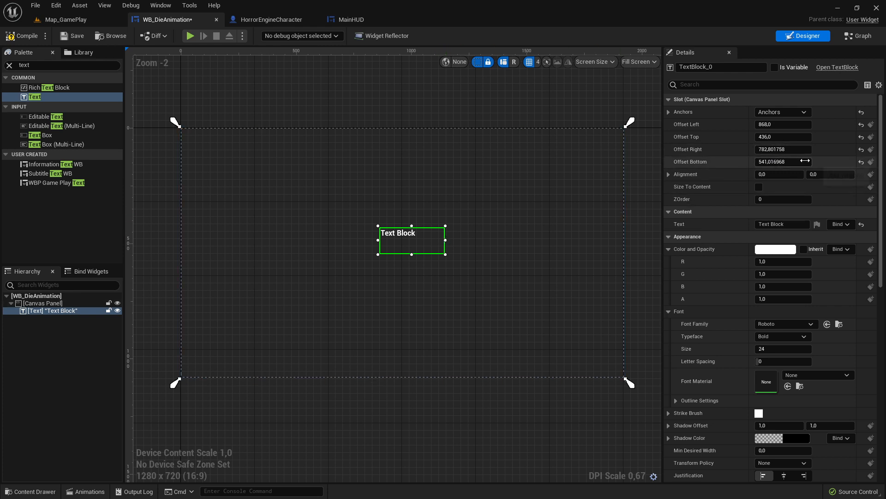
left_click_drag(417, 232, 464, 231)
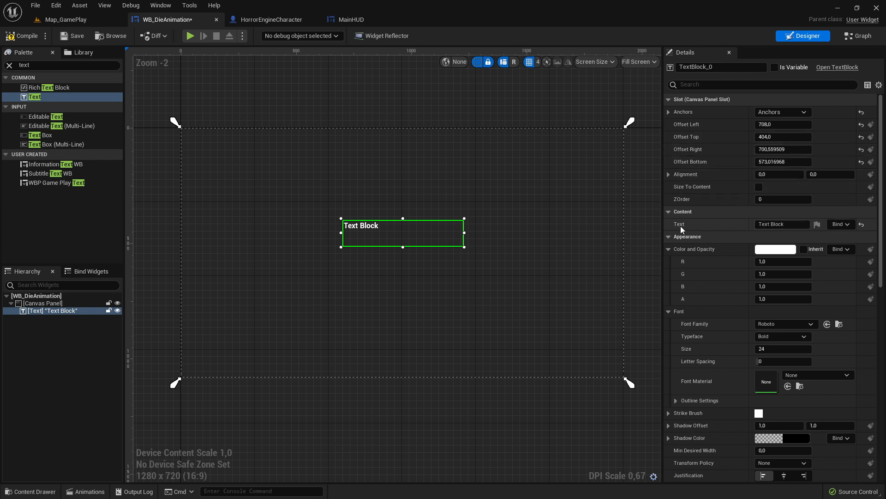
Set the text block's content to "You Died" and its colour to pure red (R 1, G 0, B 0).
left_click(785, 224)
type("You Died")
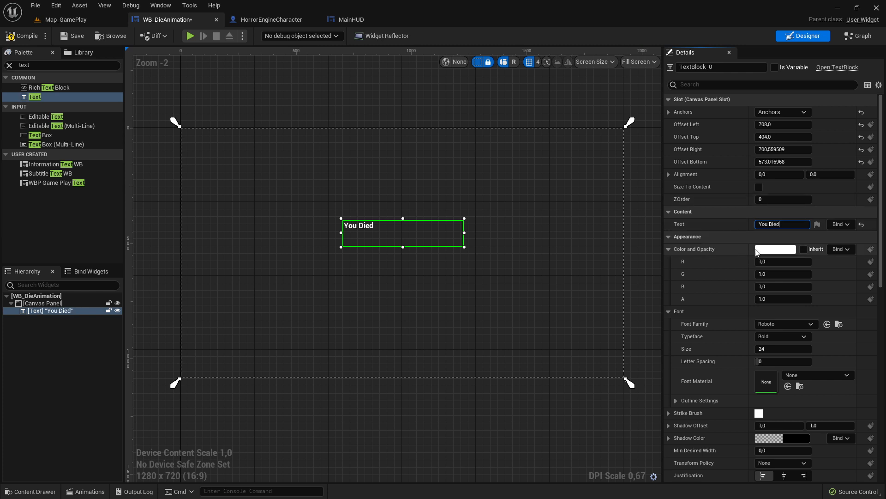
left_click(776, 249)
left_click_drag(695, 295, 691, 285)
left_click(707, 481)
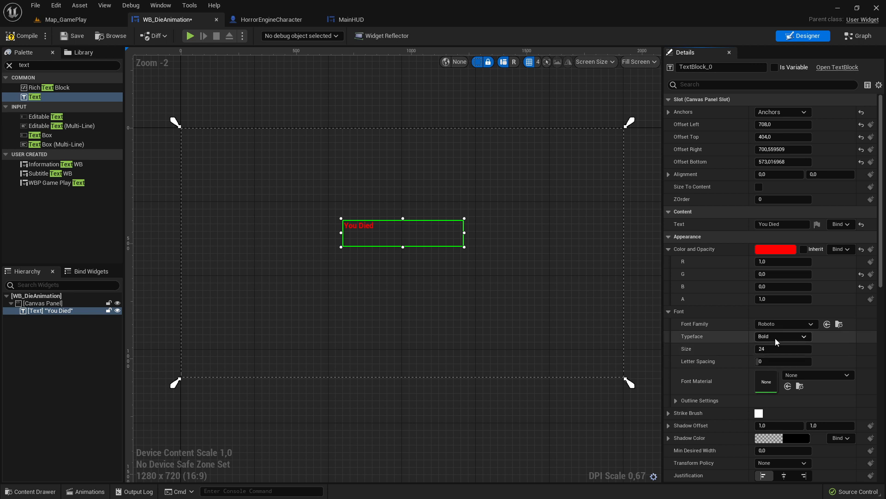
Set the "You Died" text's font size to 32.
left_click(783, 348)
type("72")
key("Return")
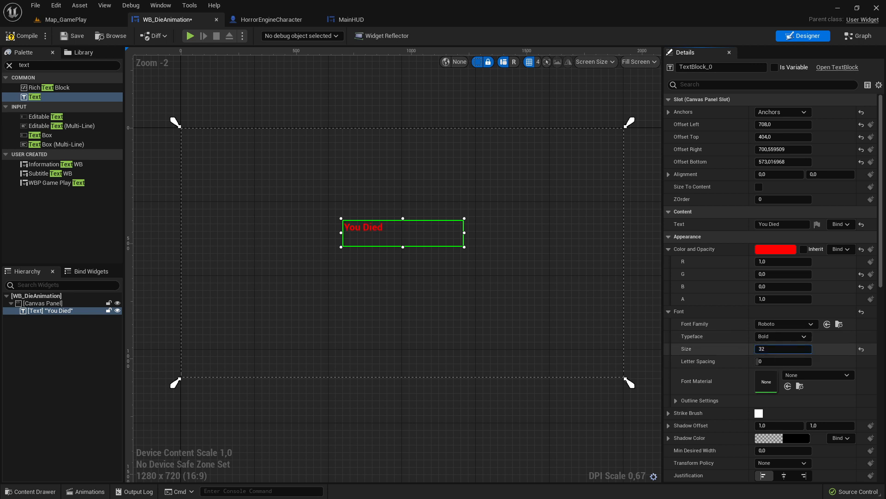
Extend the "You Died" text block downward to a bottom offset of about 517 and set its font size to 96.
left_click_drag(783, 349, 783, 349)
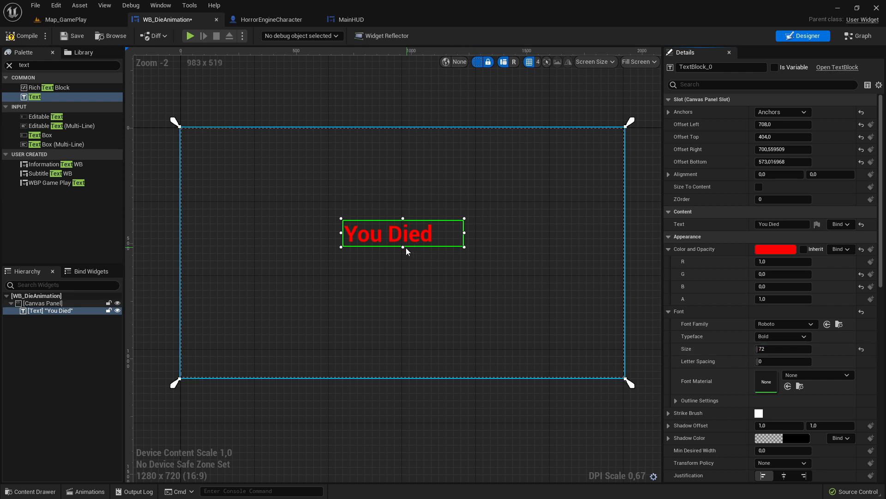
left_click_drag(402, 246, 401, 260)
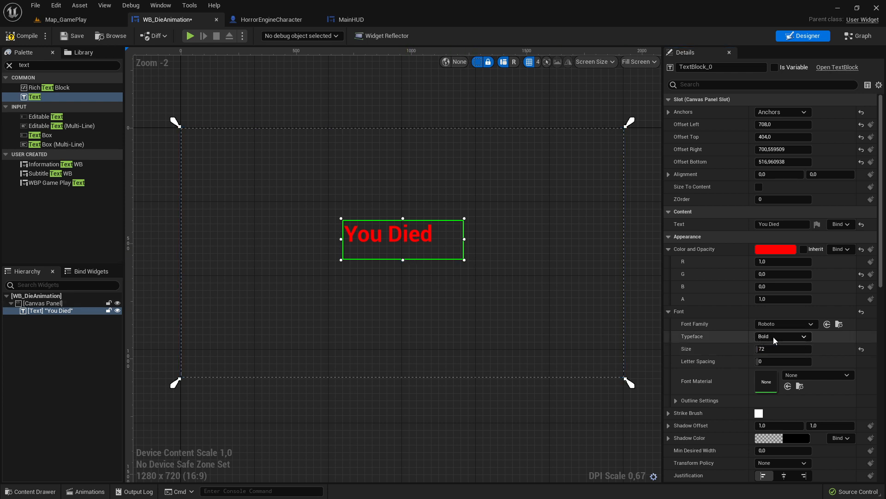
left_click_drag(769, 348, 773, 348)
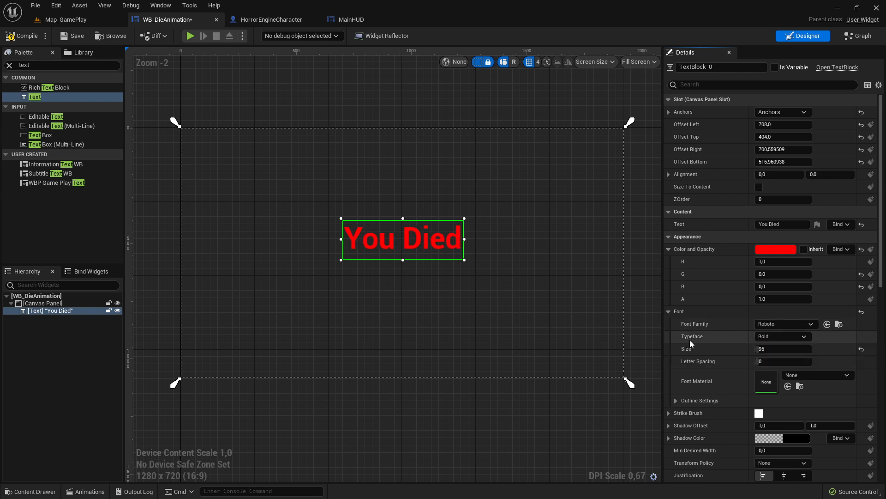
Set the "You Died" text's typeface to Light and save the widget.
left_click(767, 337)
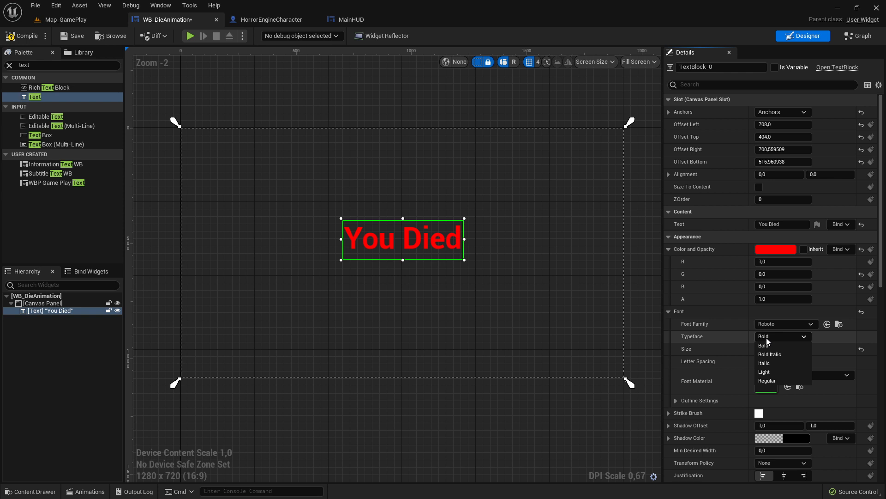
left_click(774, 372)
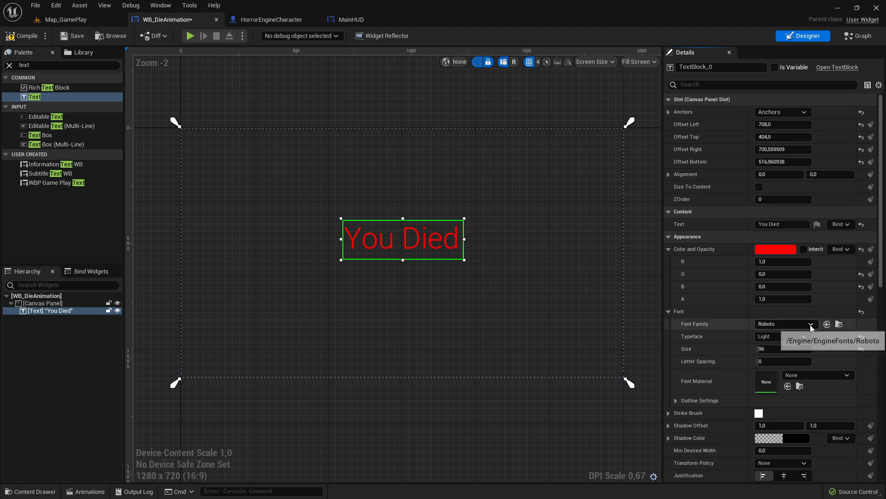
scroll(734, 272, "down", 5)
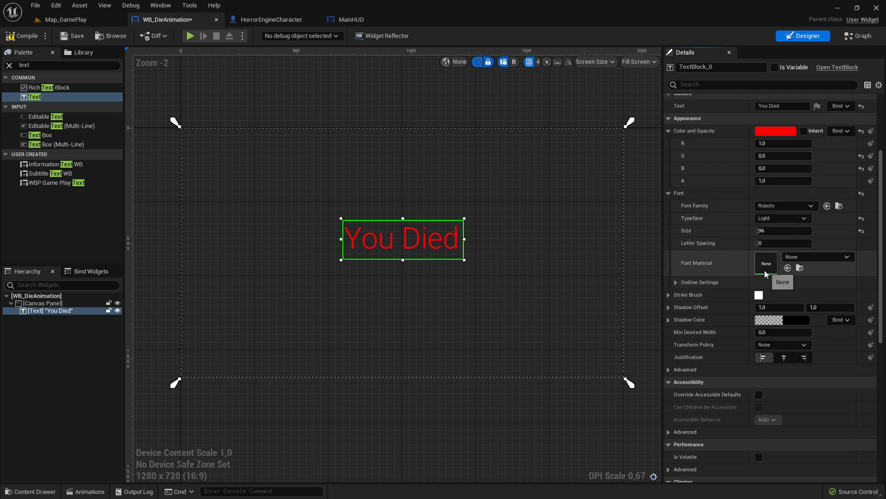
scroll(765, 273, "up", 4)
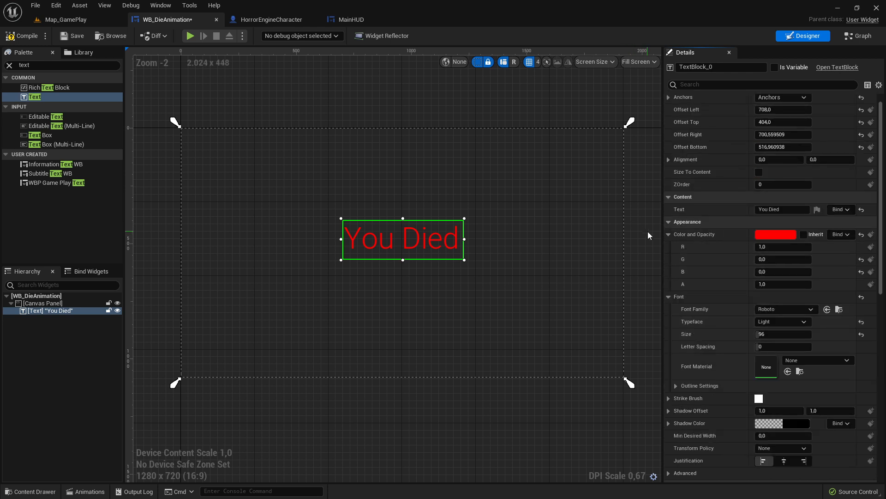
left_click(72, 36)
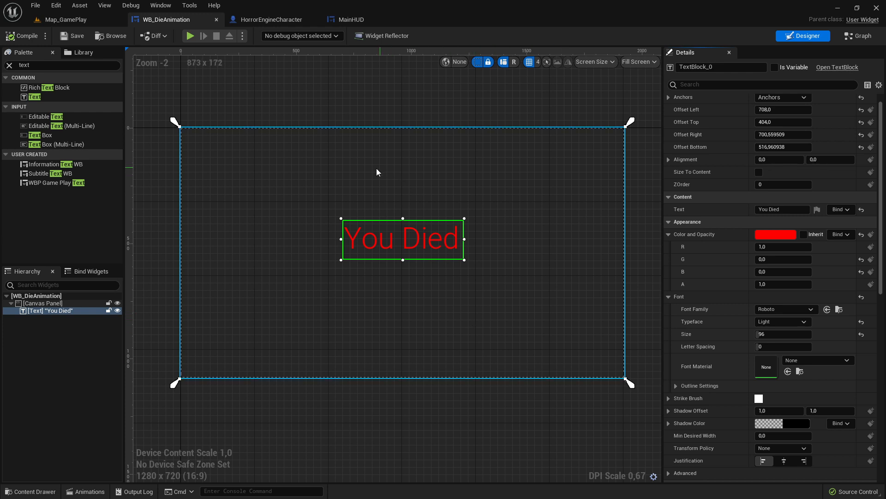
Show the widget's animation editor, create an animation named Die_Animation and select it for editing.
left_click(160, 6)
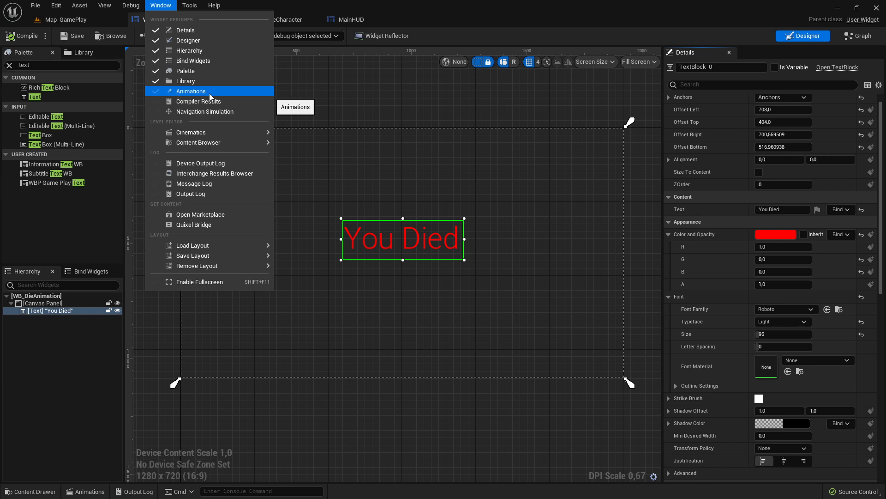
left_click(192, 94)
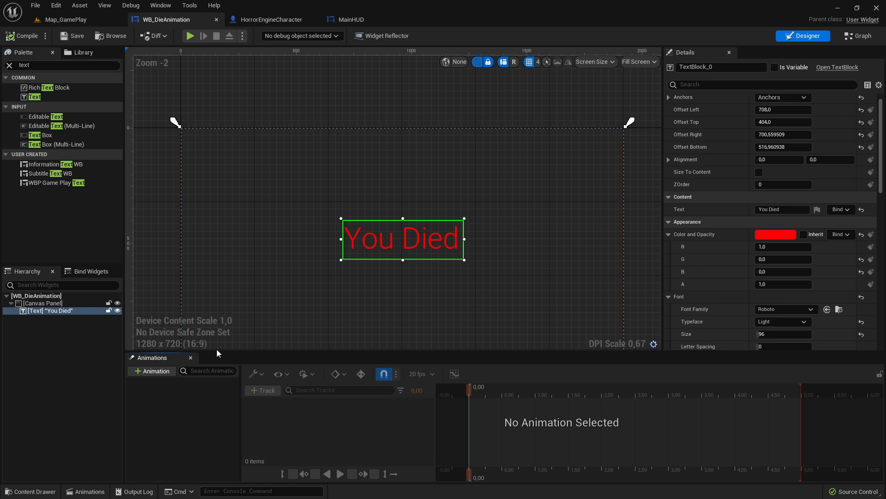
left_click(154, 372)
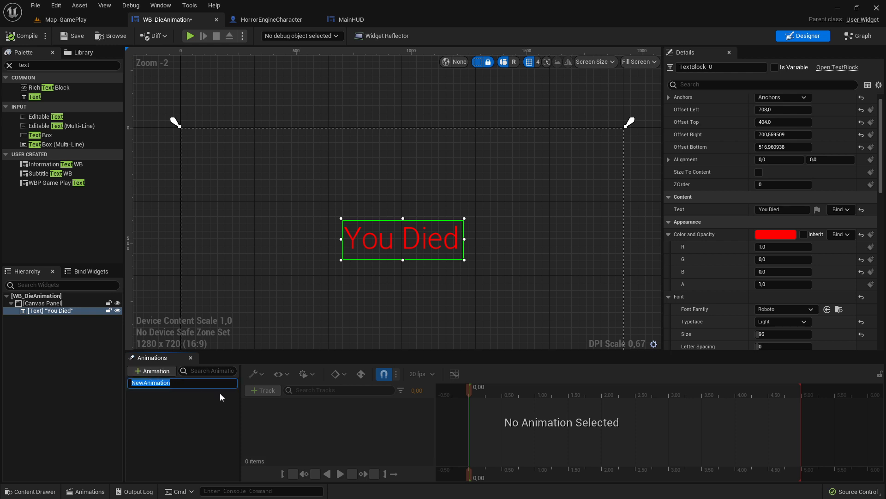
type("Die_Animation")
key("Return")
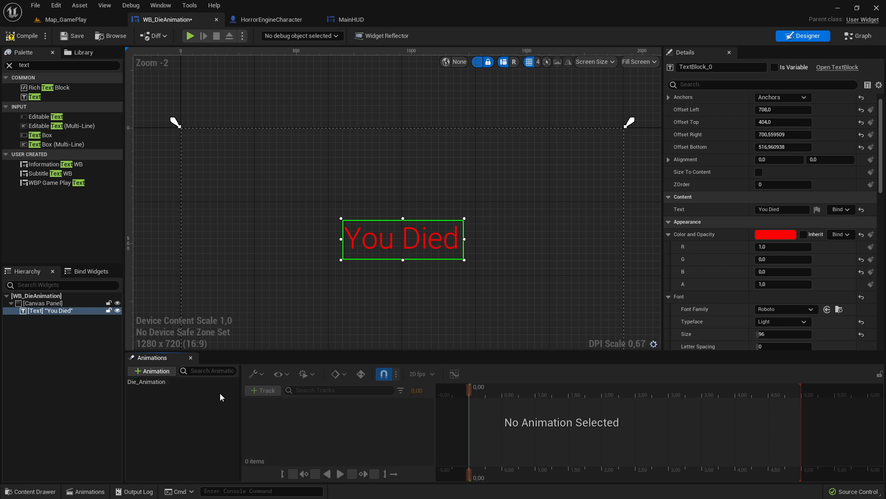
left_click(162, 383)
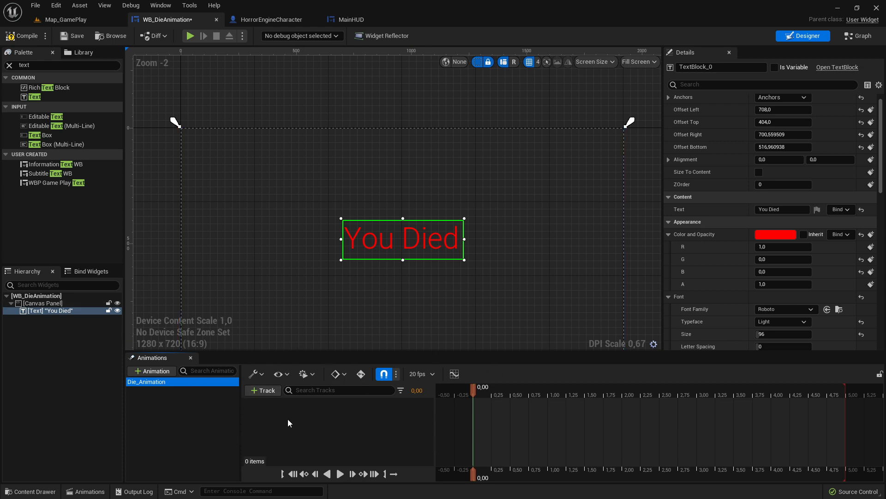
Add the "You Died" text block as a track in Die_Animation.
left_click(258, 391)
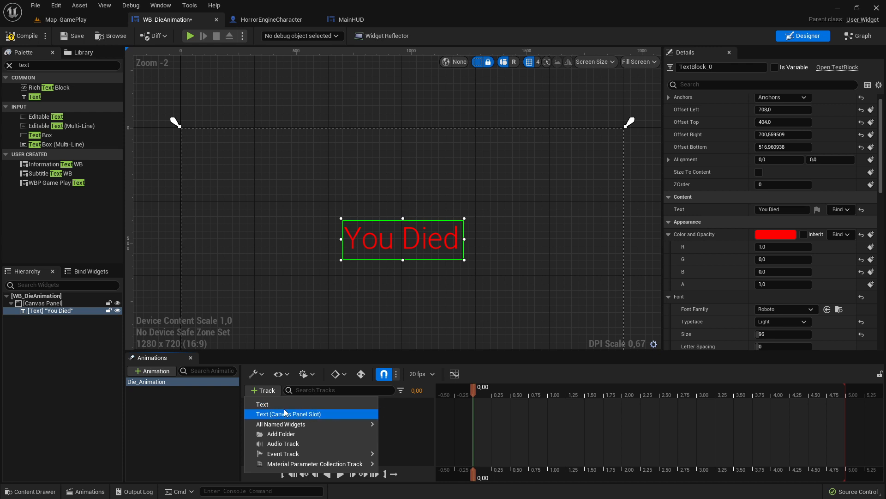
left_click(51, 311)
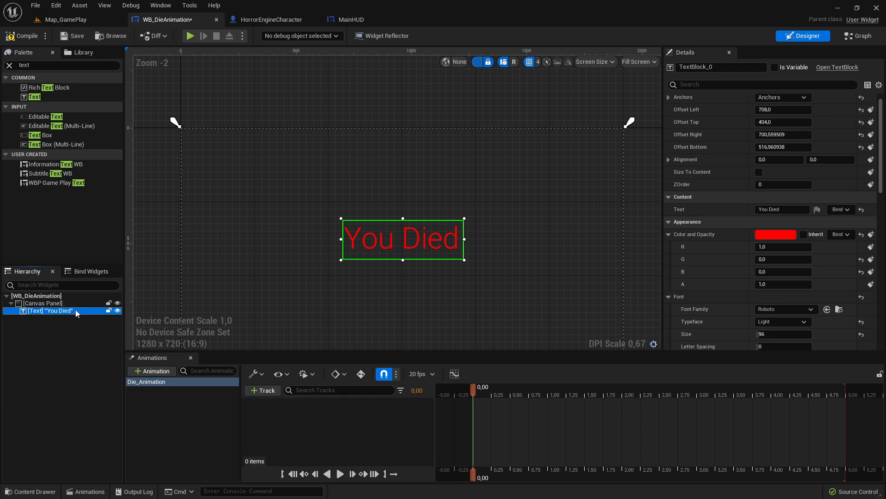
left_click(264, 390)
mouse_move(280, 424)
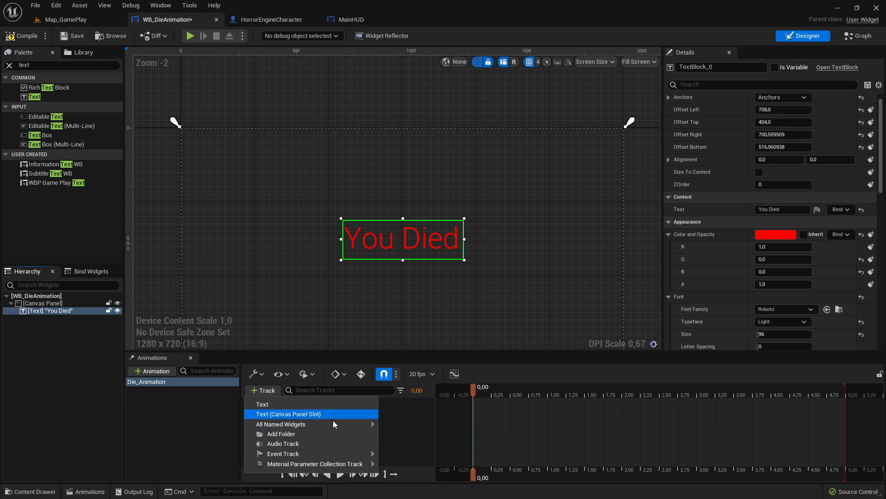
left_click(281, 404)
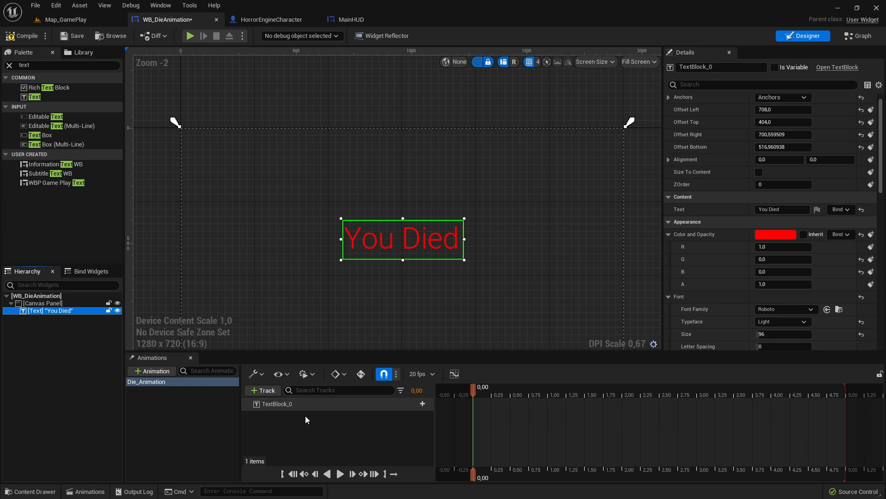
Add a Color and Opacity property track to the TextBlock_0 track.
left_click(279, 408)
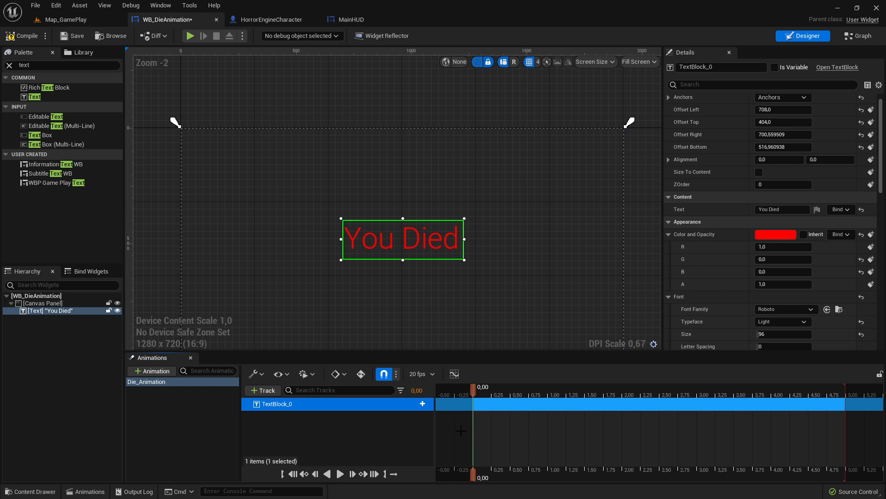
left_click(416, 404)
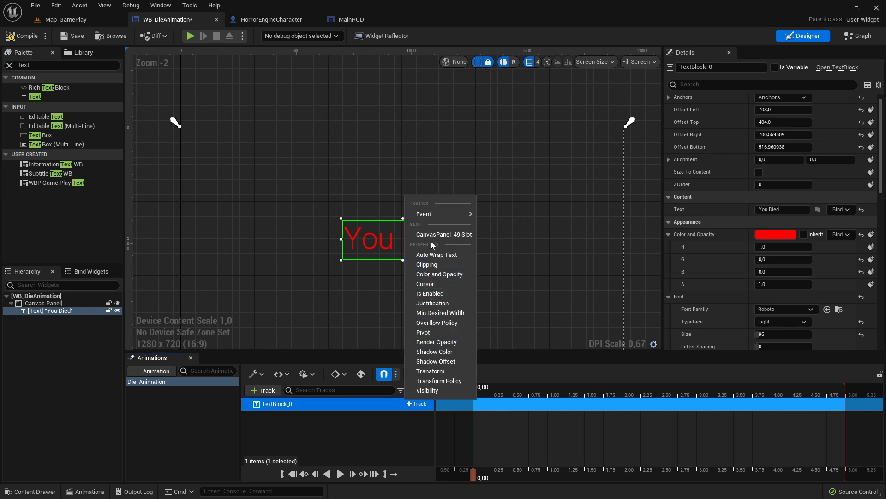
mouse_move(431, 215)
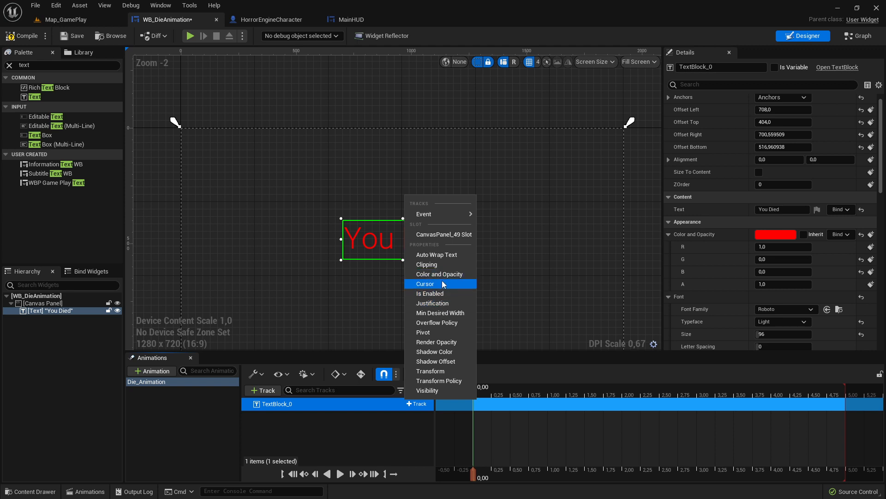
left_click(442, 274)
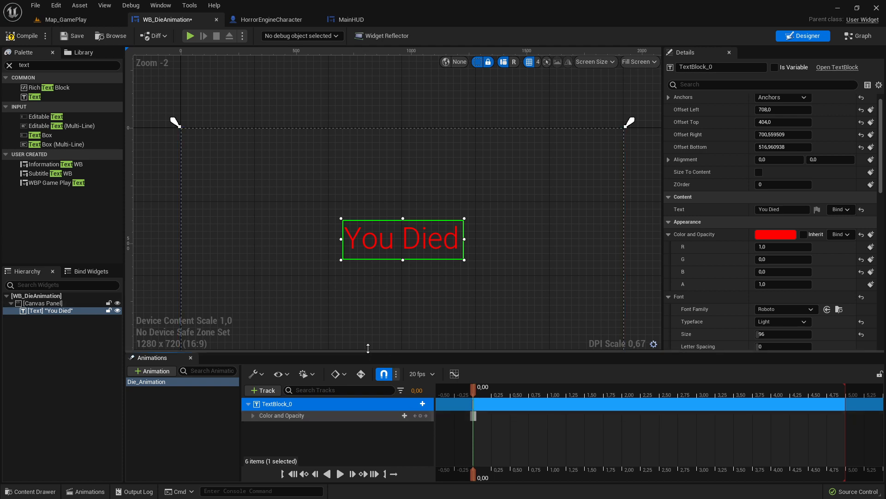
Set the Color and Opacity track's alpha to 0 and key all its channels at time 0.00.
left_click(290, 416)
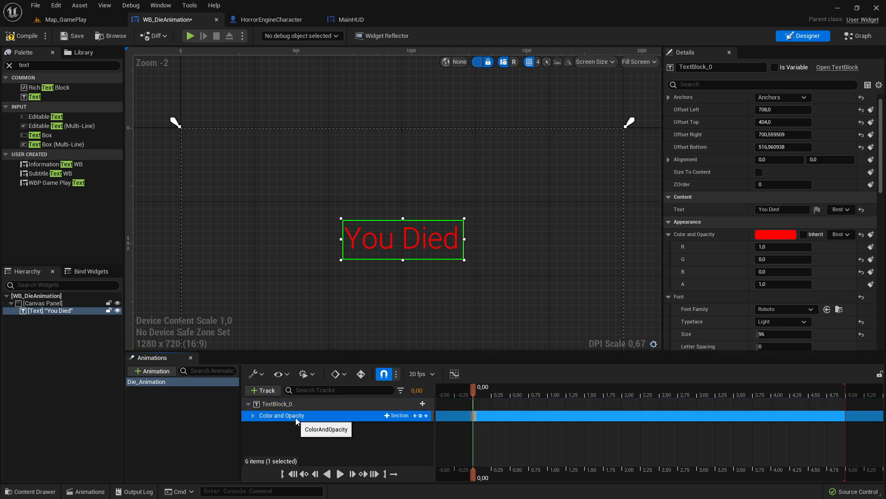
left_click(252, 416)
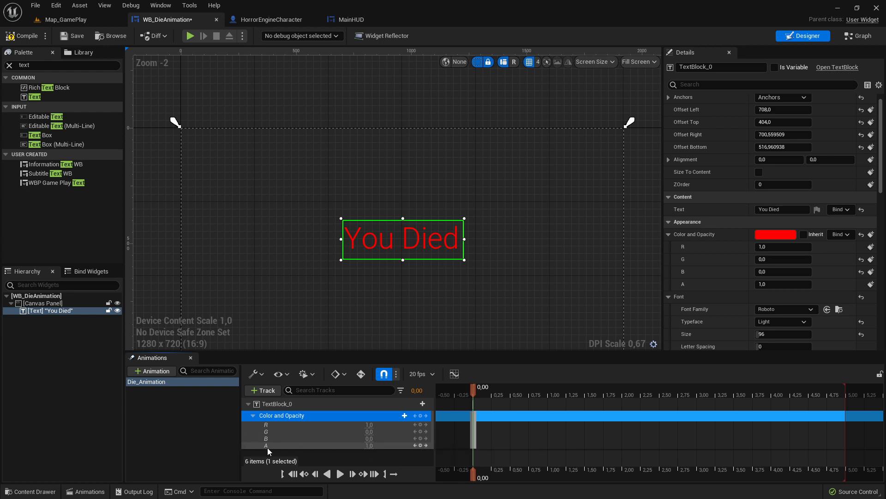
left_click(368, 445)
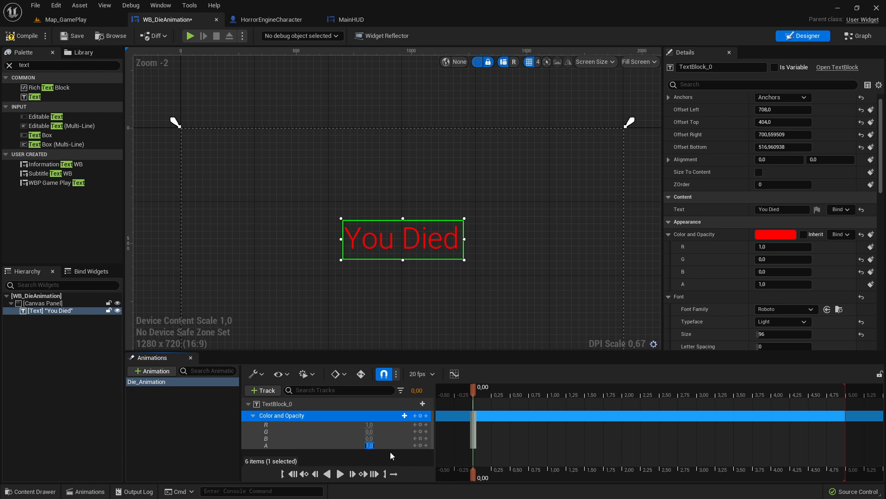
key("Return")
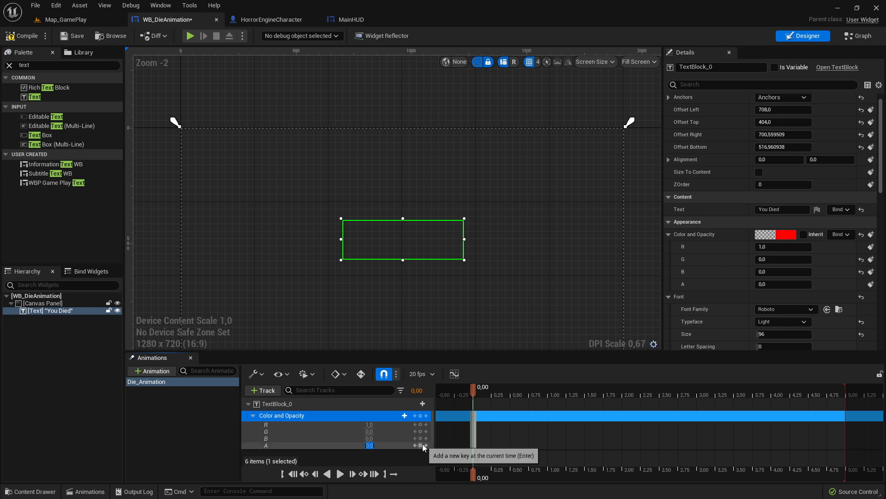
left_click(422, 415)
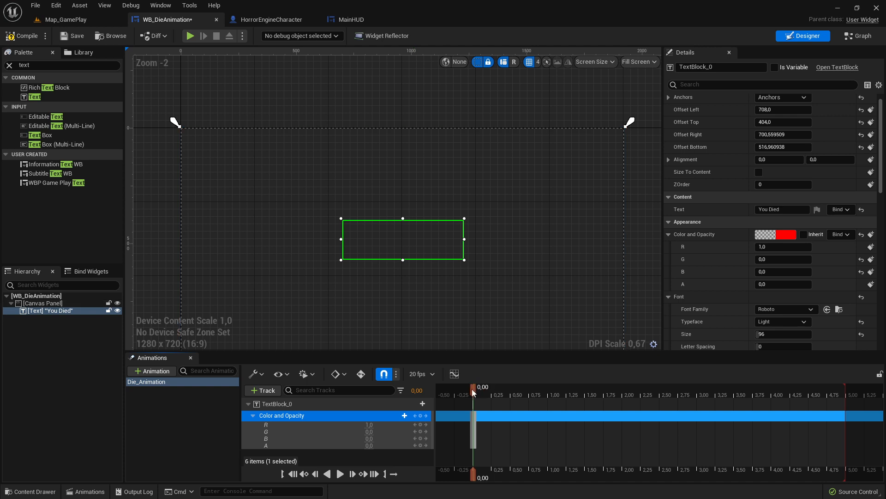
Key the Color and Opacity track at time 2.00 with an alpha of 0.5.
left_click_drag(473, 389, 624, 390)
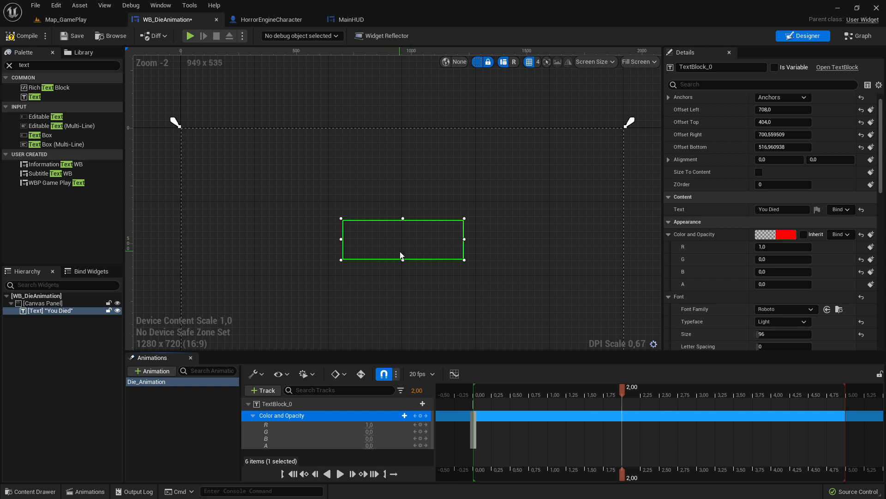
left_click(369, 445)
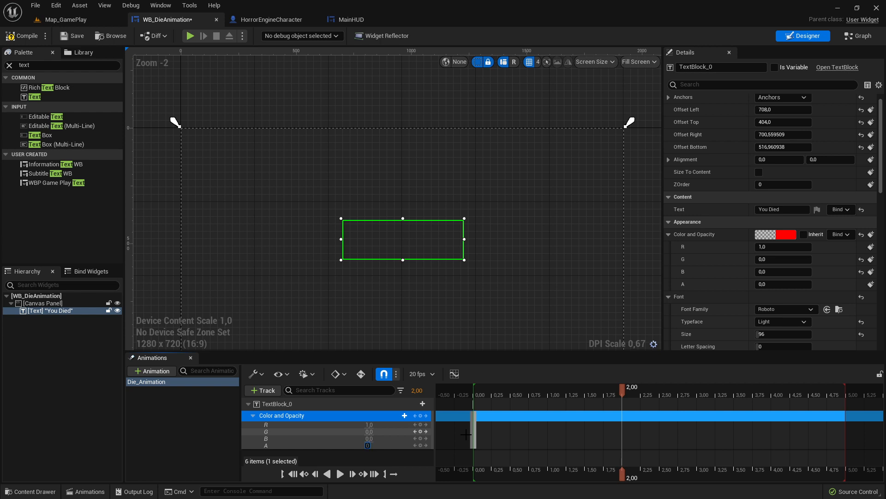
key("Return")
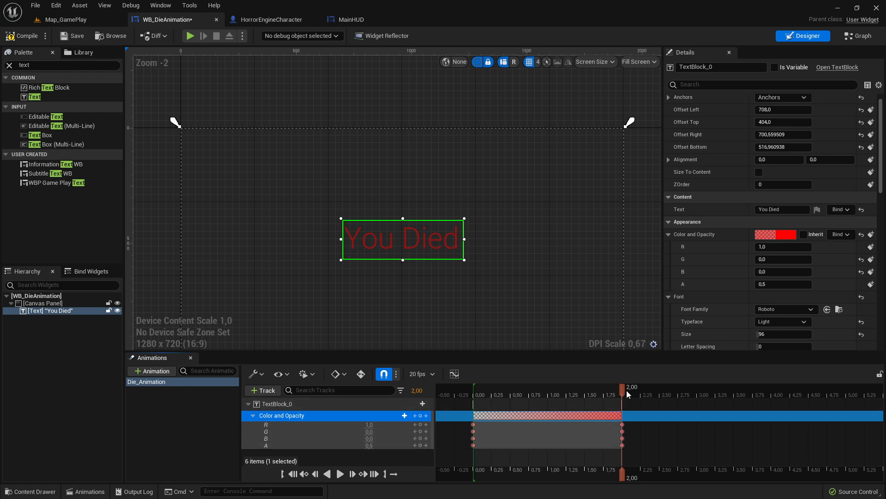
Key all Color and Opacity channels at time 4.00 with an alpha of 1, and compile and save the widget.
left_click_drag(624, 390, 694, 391)
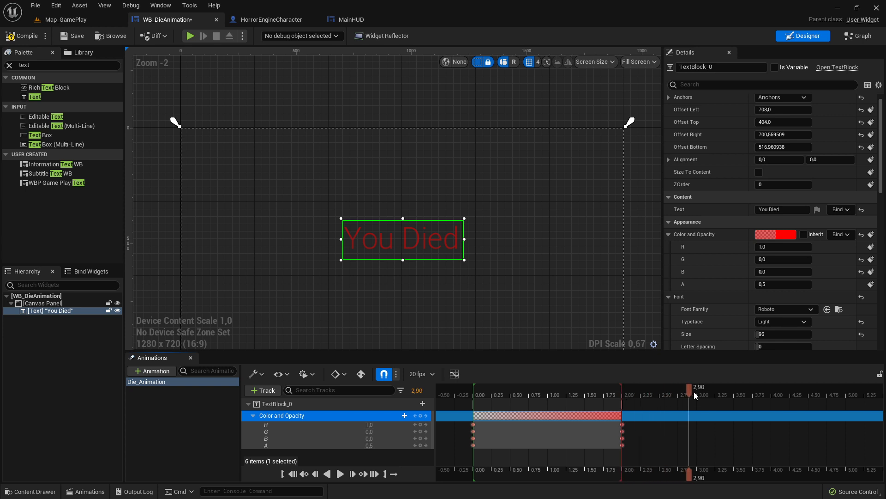
left_click_drag(786, 394, 771, 394)
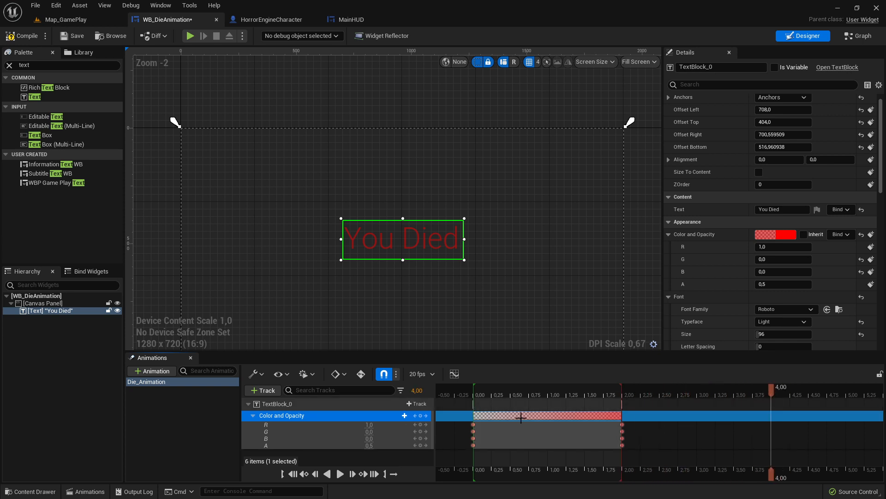
left_click(370, 445)
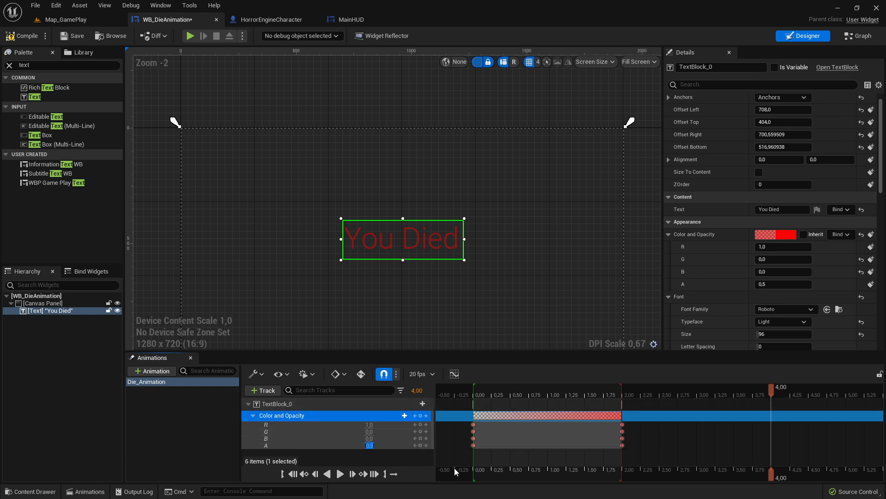
key("Return")
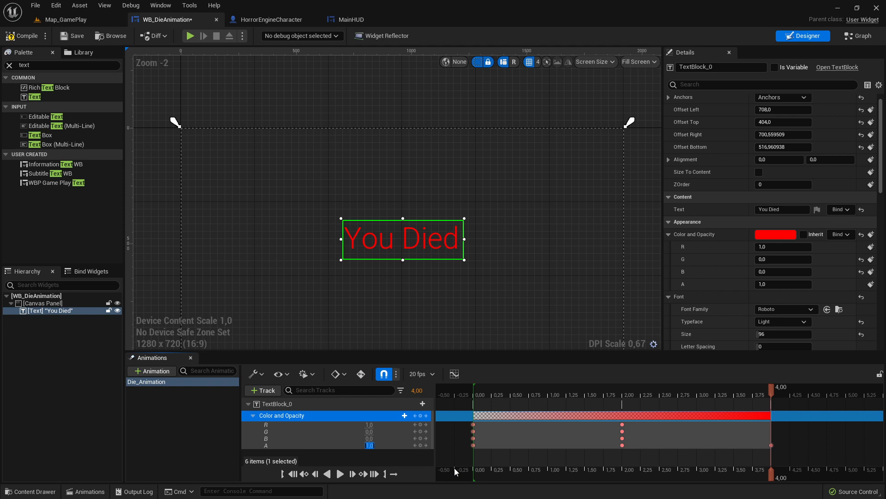
left_click(420, 415)
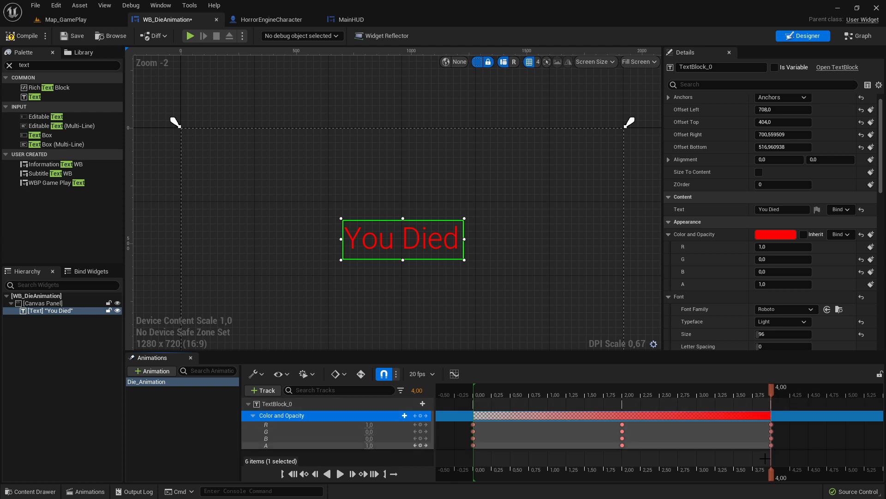
left_click(20, 37)
left_click(67, 38)
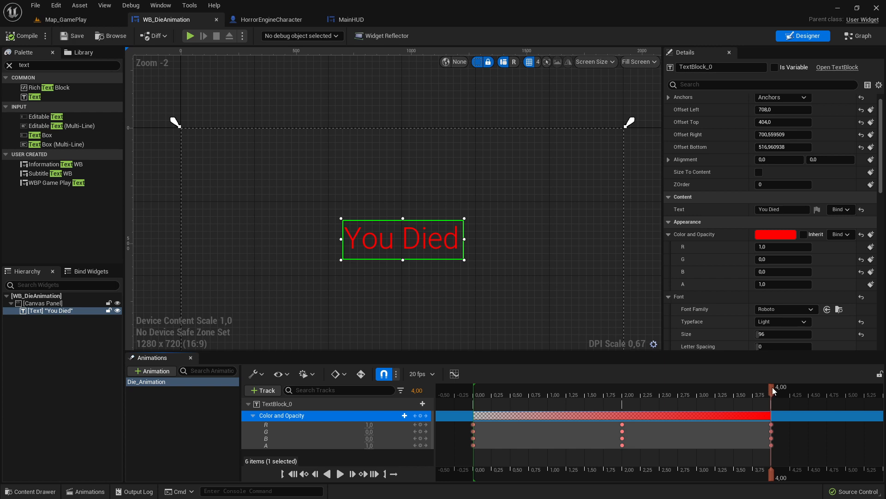
Play back Die_Animation from time 0.00 to preview the fade, and look over the properties available for the TextBlock_0 track.
left_click_drag(772, 387, 472, 399)
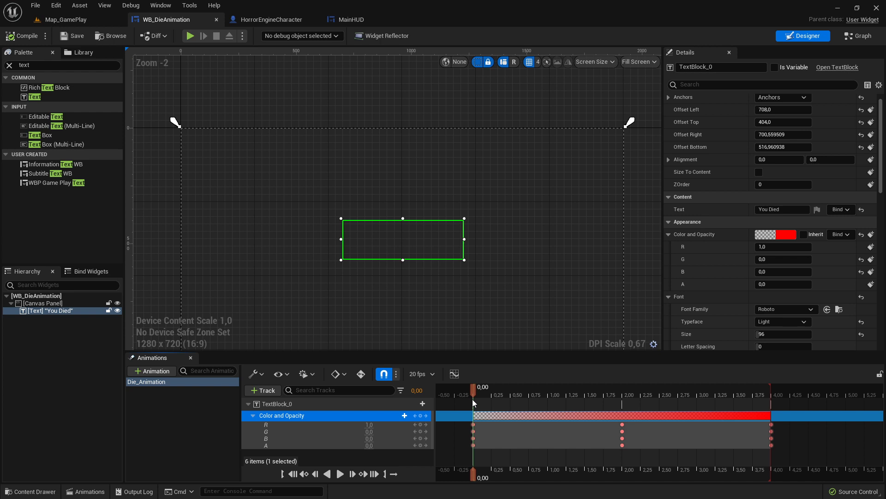
left_click(340, 474)
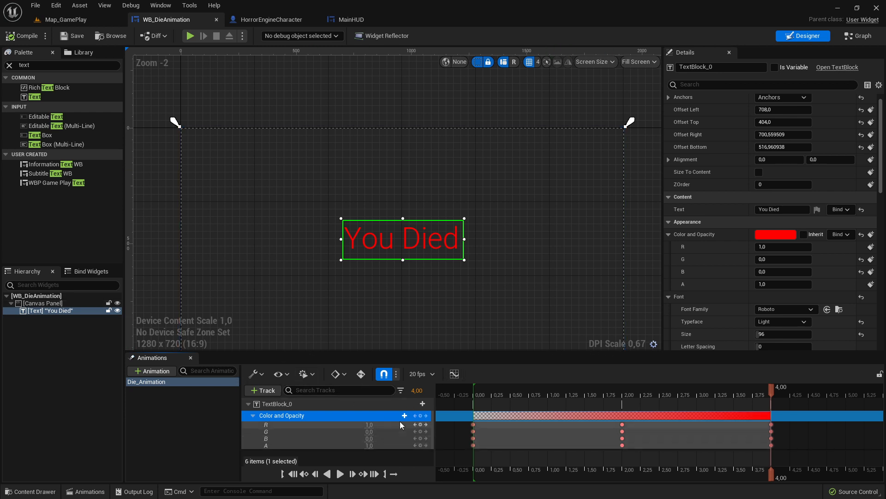
left_click(418, 404)
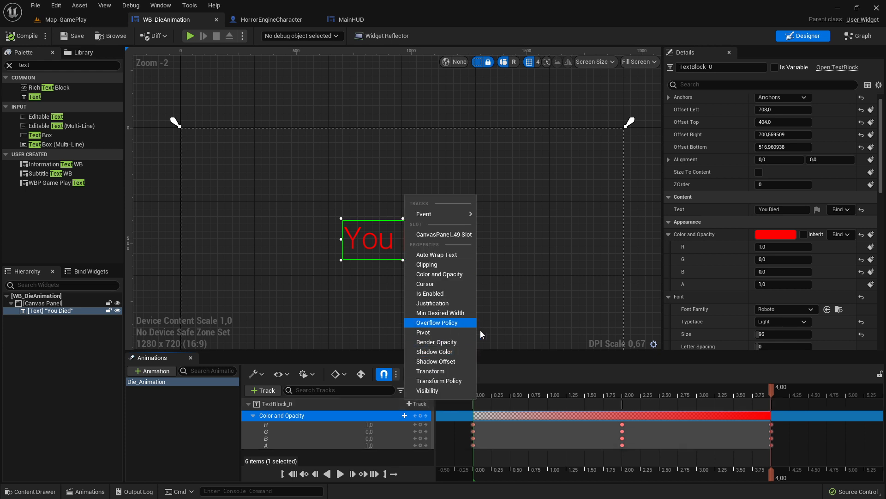
left_click(252, 177)
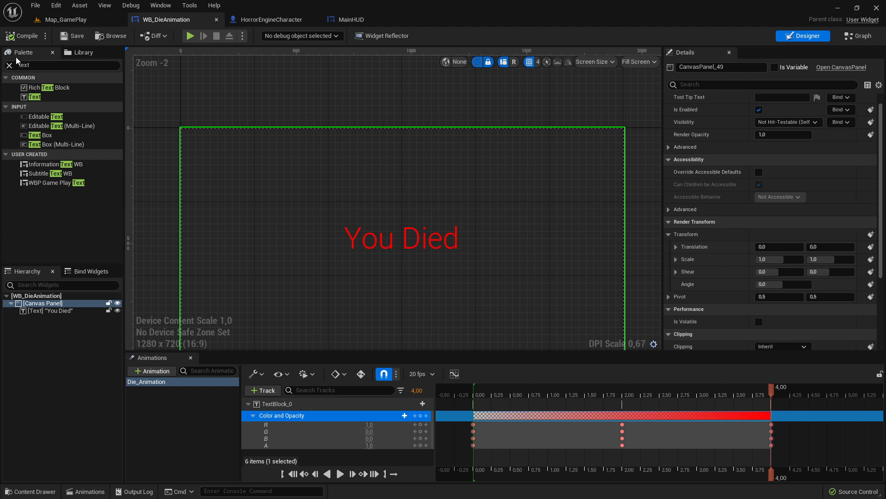
Find the death sequence in the HorrorEngineCharacter event graph and examine its You Died Effect and WB Death Screen nodes.
left_click(253, 19)
scroll(294, 155, "down", 5)
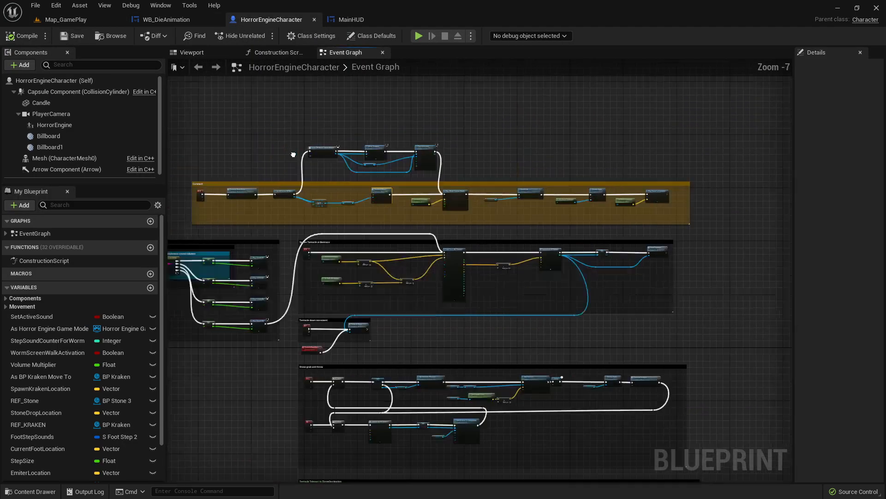
right_click_drag(294, 155, 365, 166)
scroll(364, 162, "up", 5)
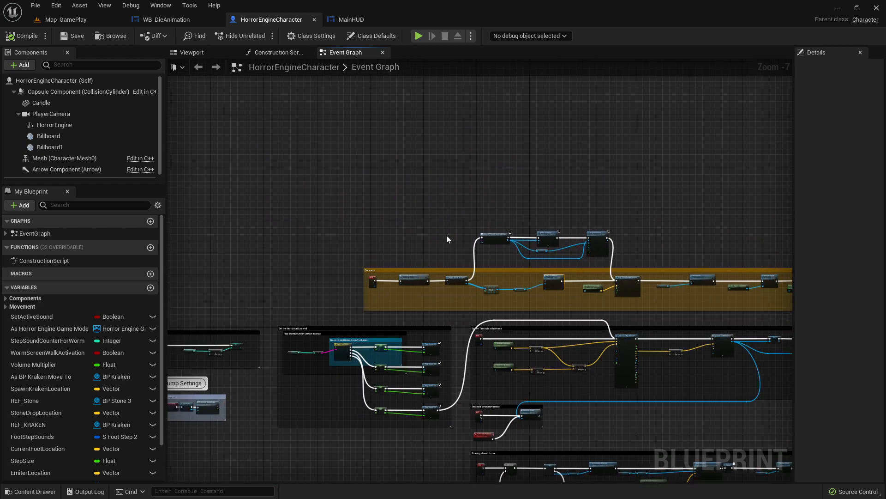
right_click_drag(486, 244, 323, 203)
scroll(481, 300, "up", 2)
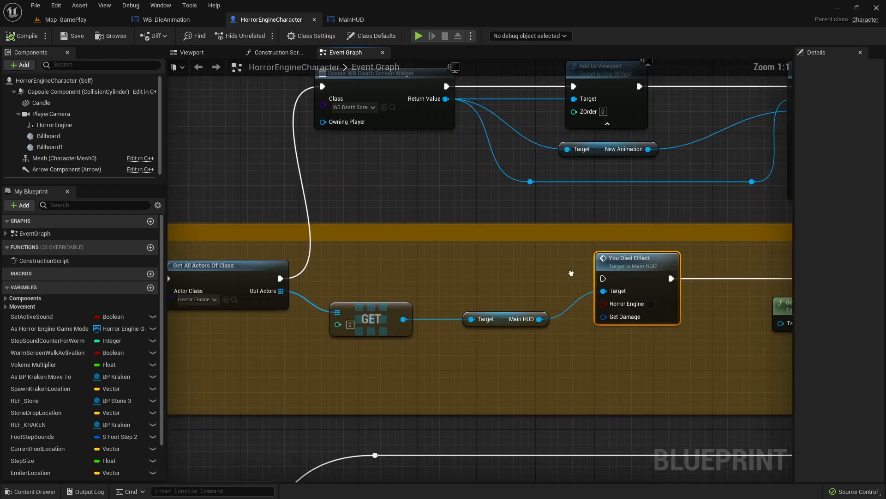
right_click_drag(554, 295, 422, 291)
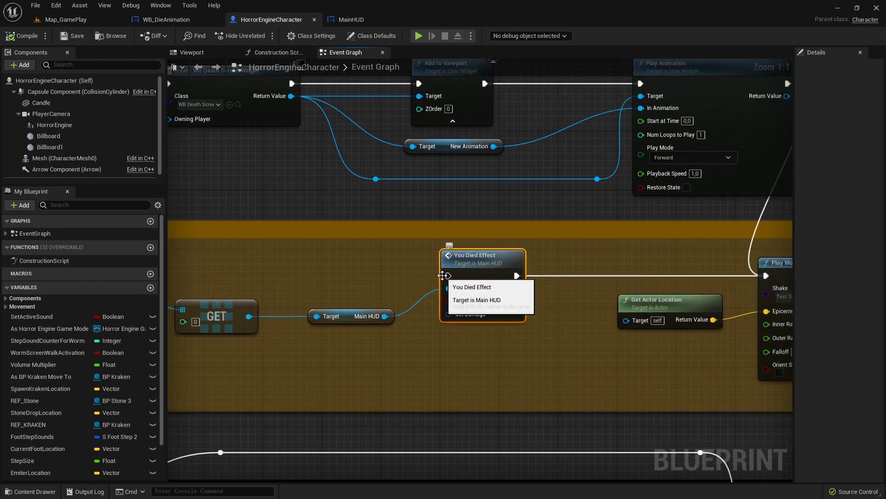
scroll(434, 279, "down", 5)
scroll(498, 304, "up", 1)
right_click_drag(412, 285, 394, 350)
Disconnect Get All Actors Of Class from the WB Death Screen chain and break all execution links into Play World Camera Shake.
left_click(356, 365)
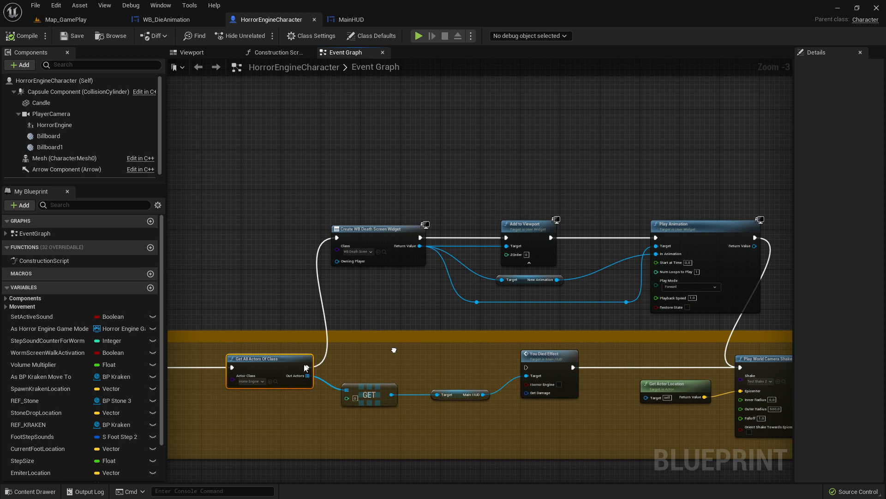
right_click(394, 349)
left_click(304, 368)
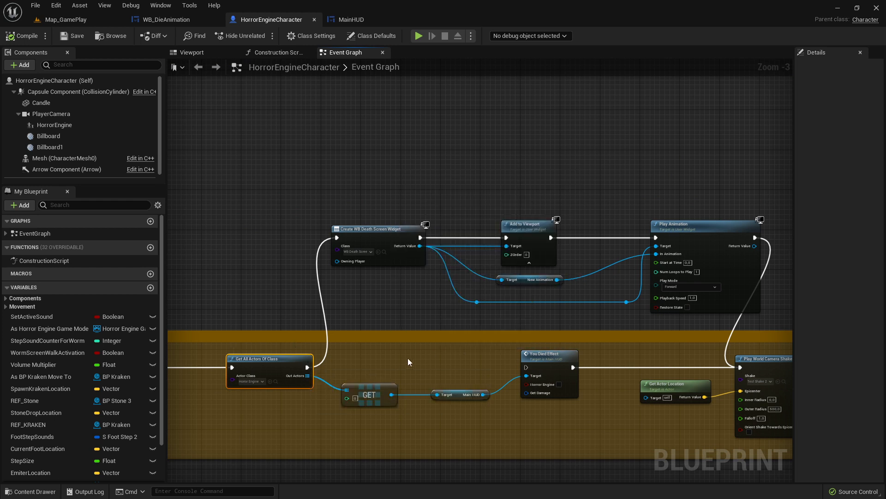
left_click(308, 367, "alt")
right_click_drag(550, 318, 405, 299)
left_click(595, 349, "alt")
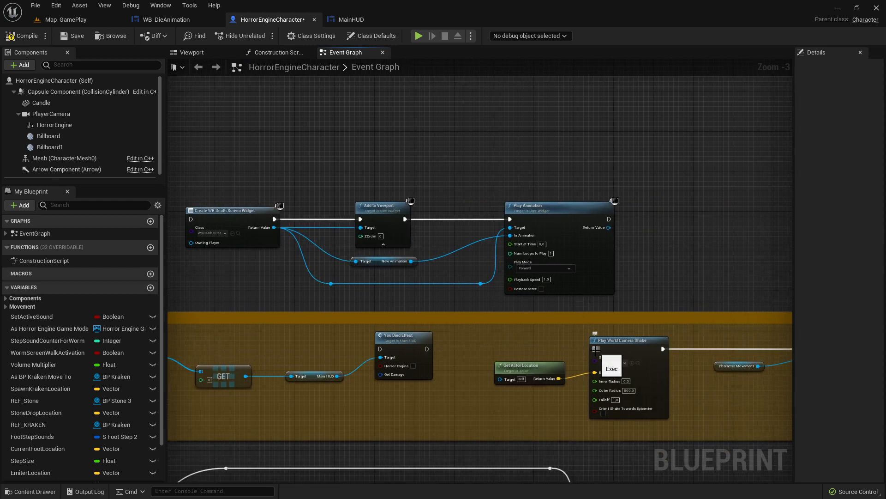
Add a Create Widget node connected to the execution output of Get All Actors Of Class, above the WB Death Screen chain.
right_click_drag(336, 295, 613, 340)
left_click_drag(438, 393, 467, 149)
right_click_drag(507, 120, 474, 338)
right_click_drag(449, 480, 462, 243)
left_click_drag(418, 367, 475, 157)
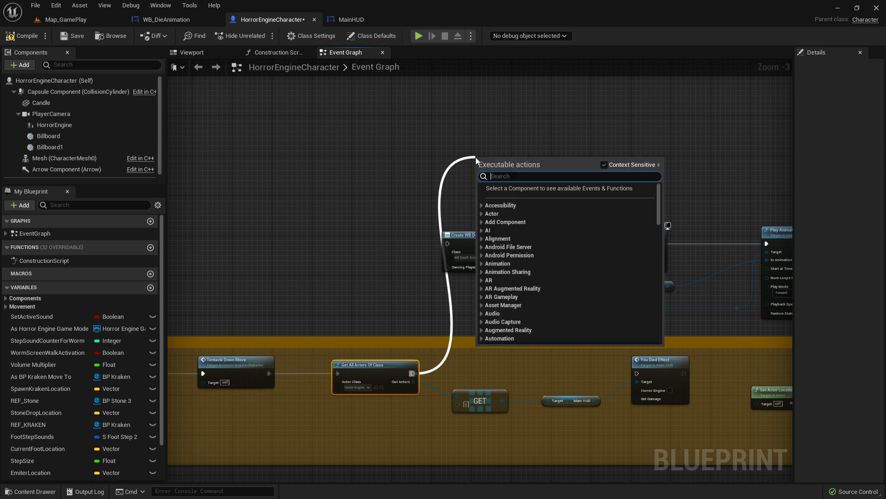
type("crre")
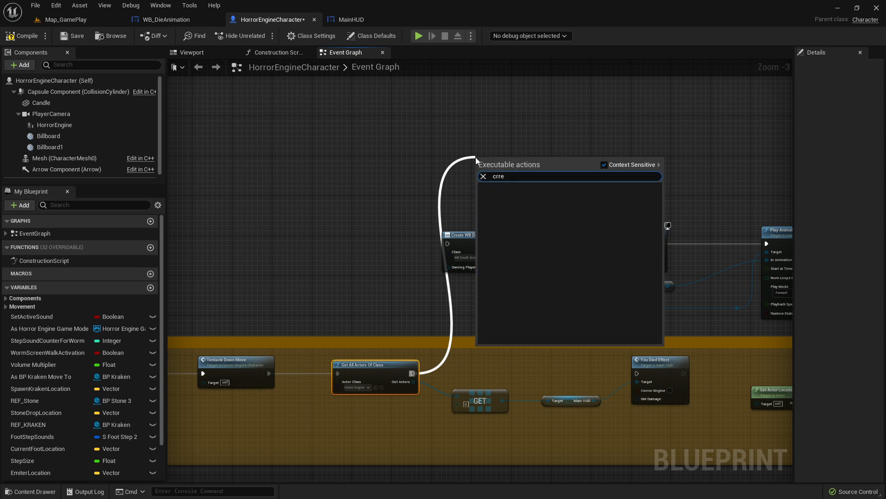
key("BackSpace")
key("BackSpace")
key("BackSpace")
key("BackSpace")
type("create wi")
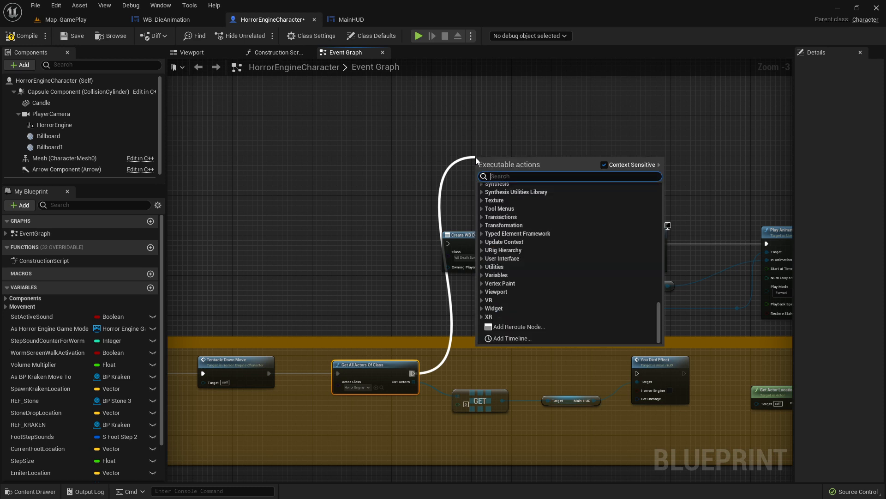
type("dget")
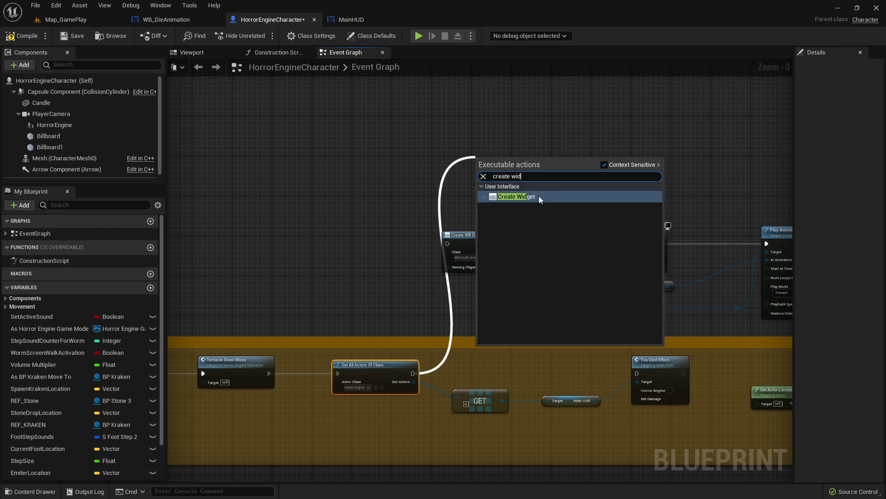
left_click(539, 196)
Set the new Create Widget node's class to WB_DieAnimation.
right_click_drag(525, 169, 472, 230)
scroll(472, 230, "up", 2)
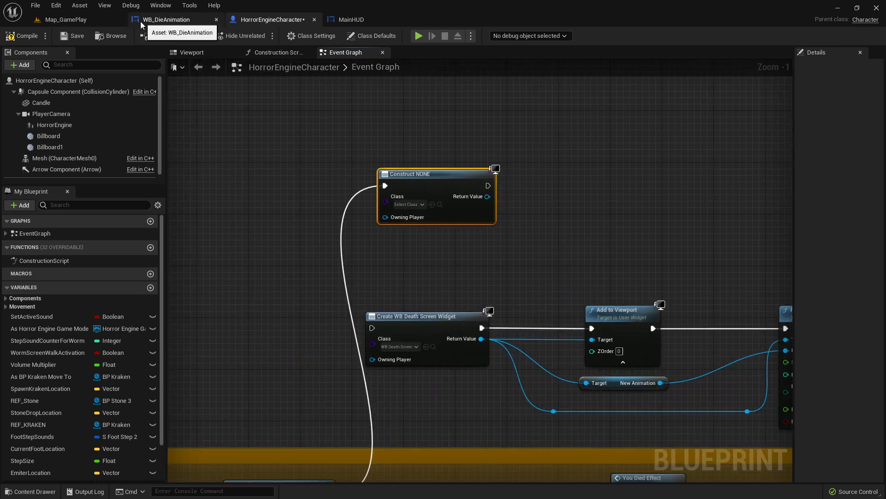
left_click(421, 208)
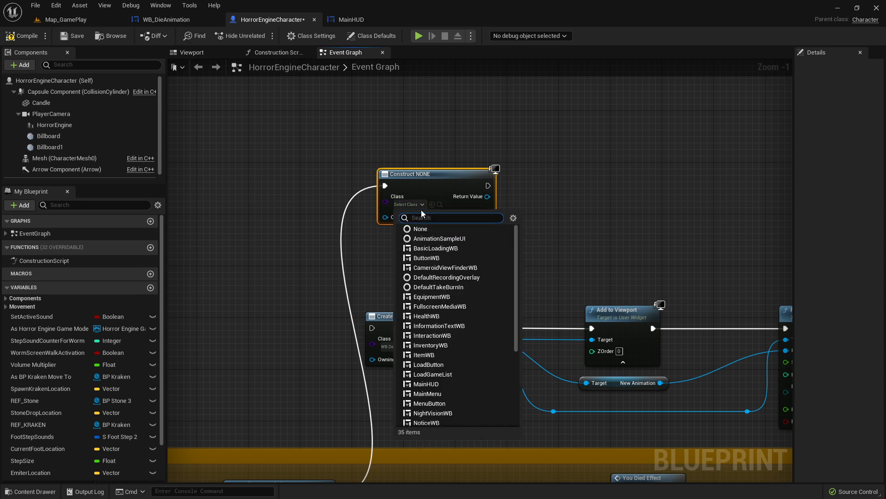
type("wb_die")
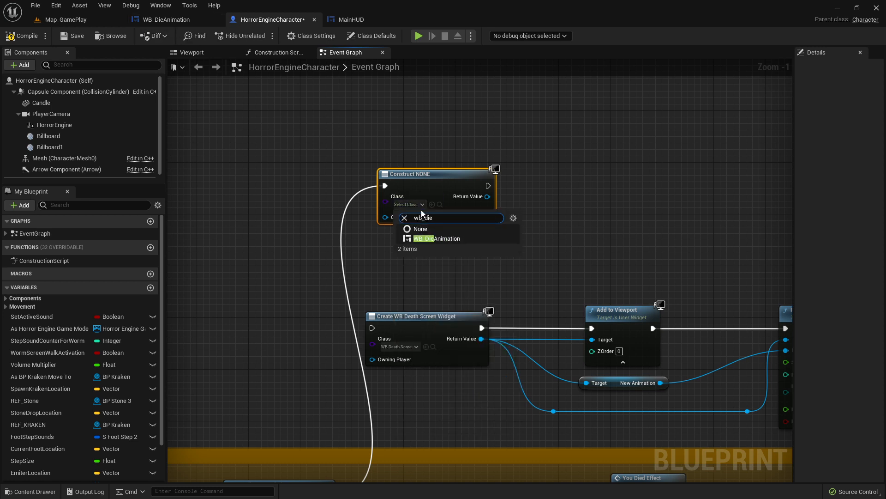
left_click(436, 238)
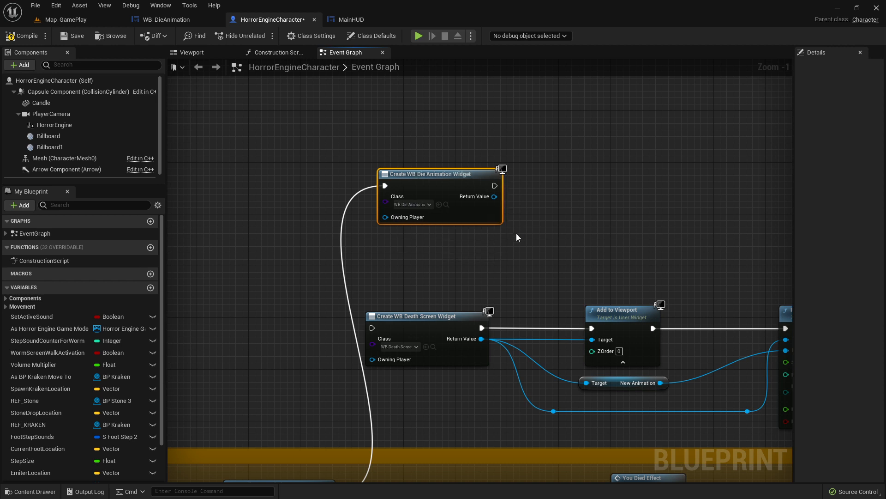
scroll(491, 257, "up", 1)
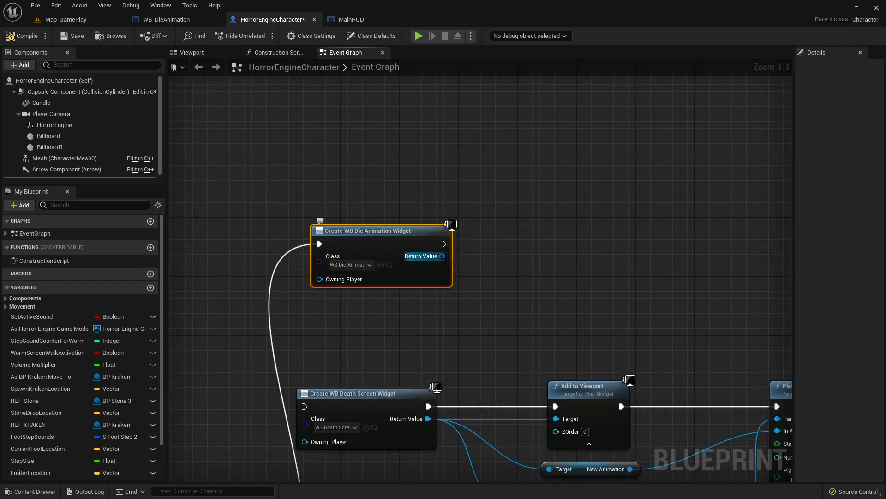
Add an Add to Viewport node for the WB Die Animation widget's return value, and compile and save the character blueprint.
left_click_drag(443, 256, 514, 247)
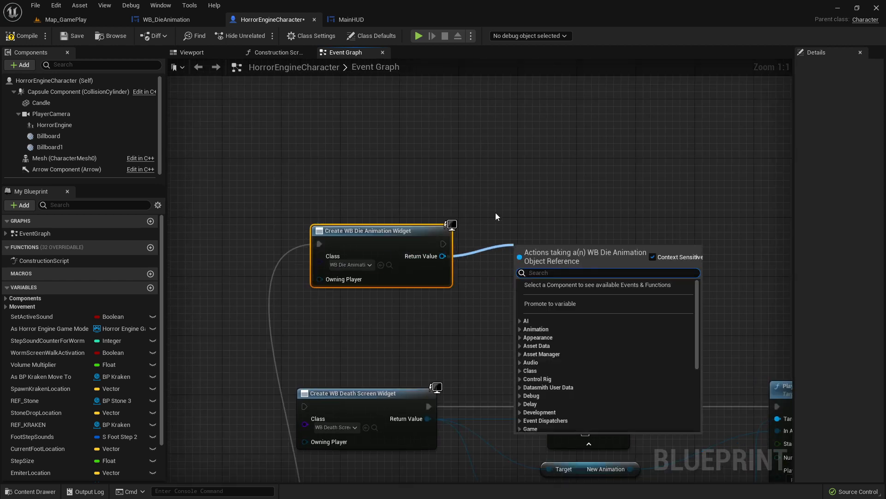
left_click(494, 212)
left_click_drag(443, 256, 547, 249)
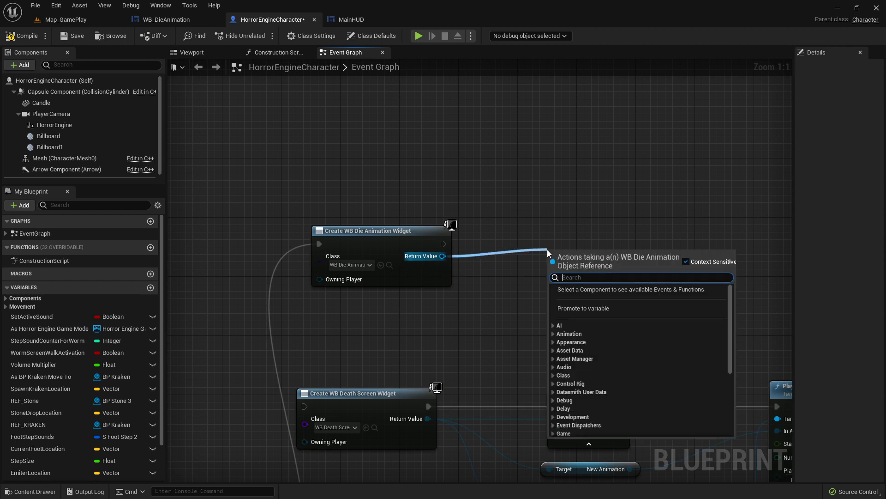
type("add vie")
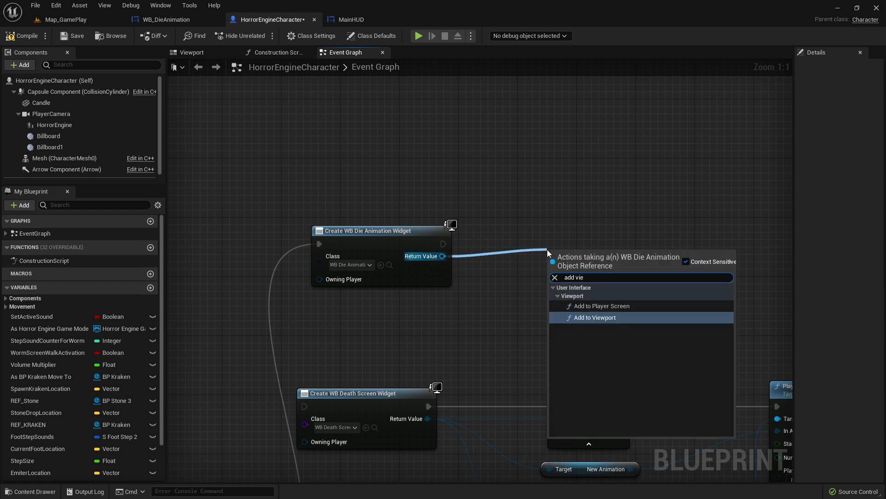
left_click(595, 317)
right_click_drag(636, 289, 529, 278)
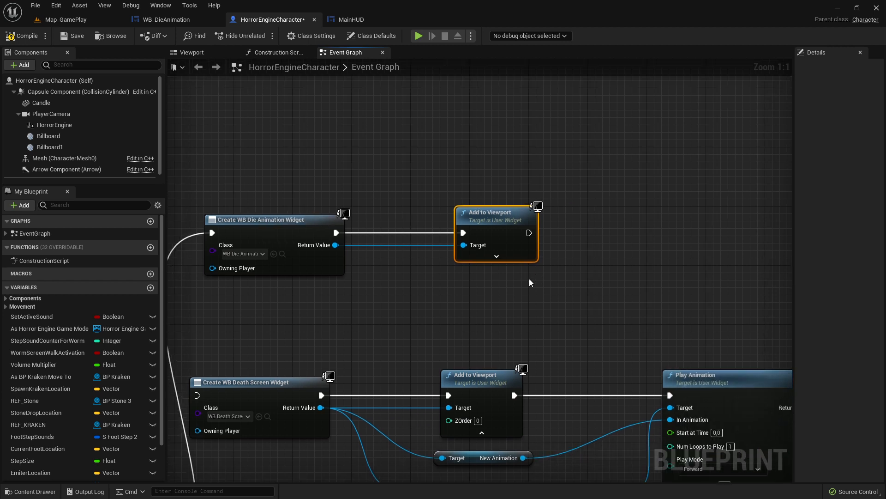
left_click(31, 37)
left_click(72, 37)
left_click(168, 19)
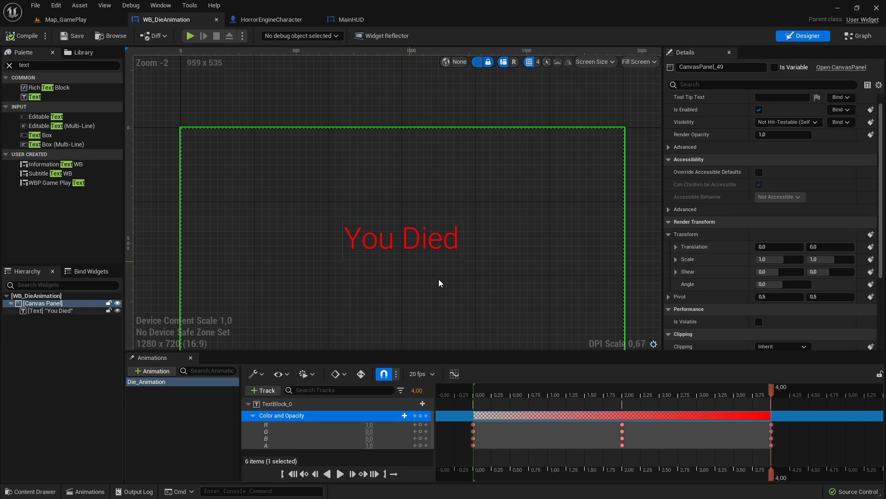
left_click(270, 21)
mouse_move(346, 242)
right_mouse_down()
mouse_move(395, 253)
mouse_move(333, 254)
right_mouse_up()
right_click(397, 267)
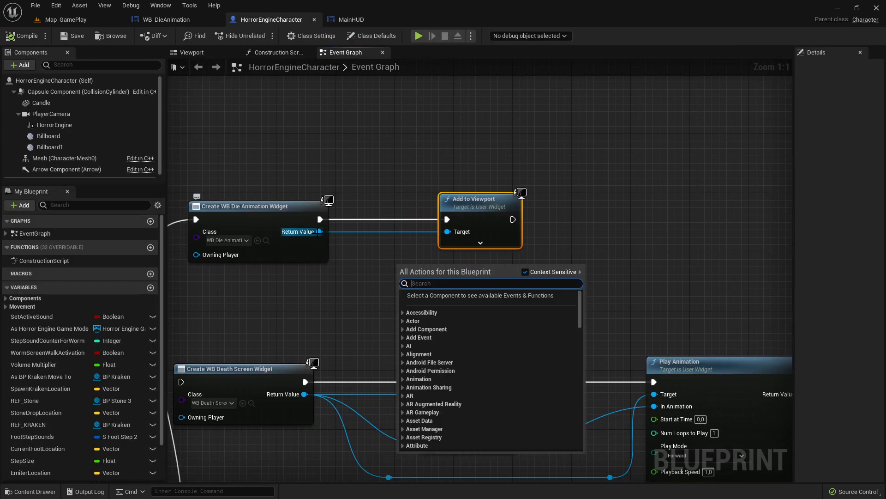
left_click(259, 206)
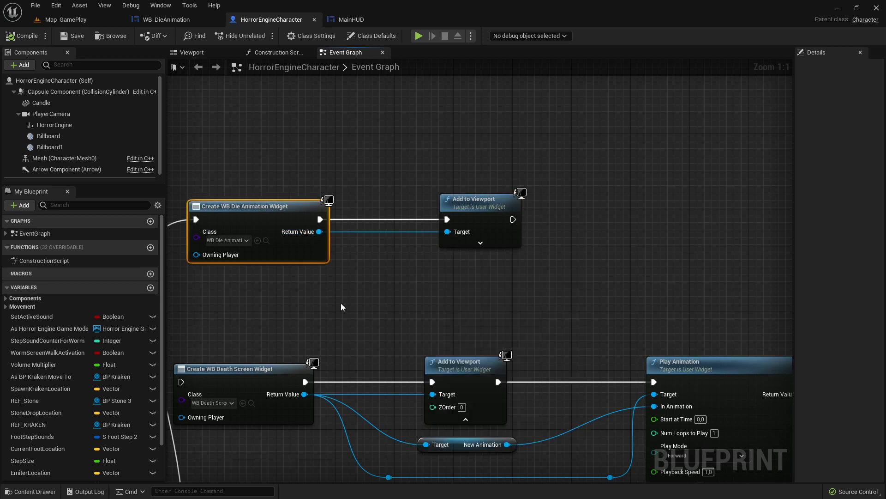
left_click_drag(319, 232, 425, 296)
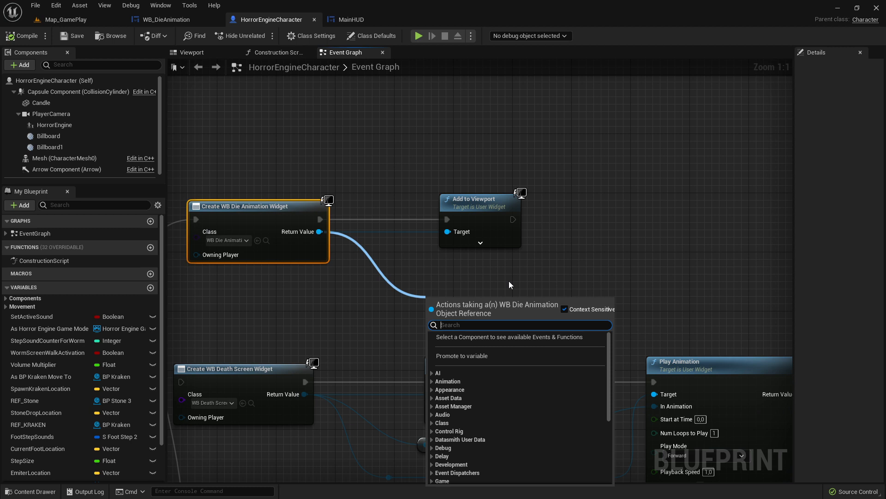
Open WB_DieAnimation's event graph and delete the default Pre Construct, Construct and Tick event nodes.
left_click(185, 19)
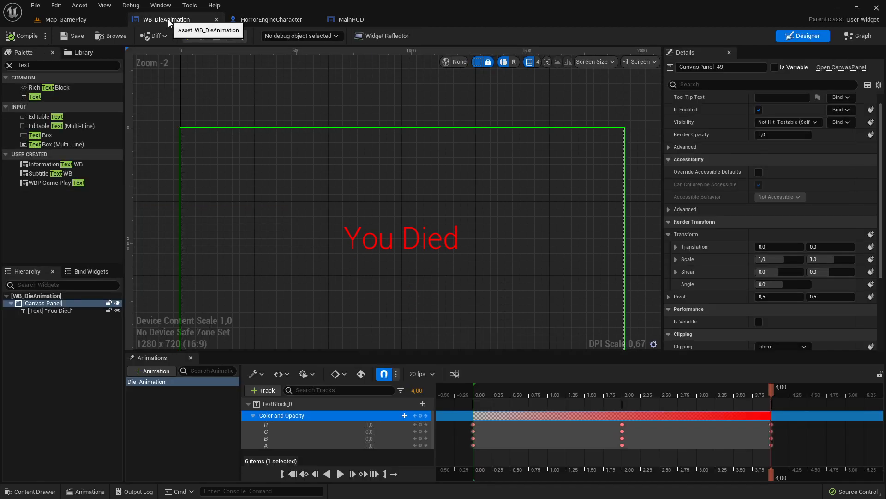
left_click(858, 40)
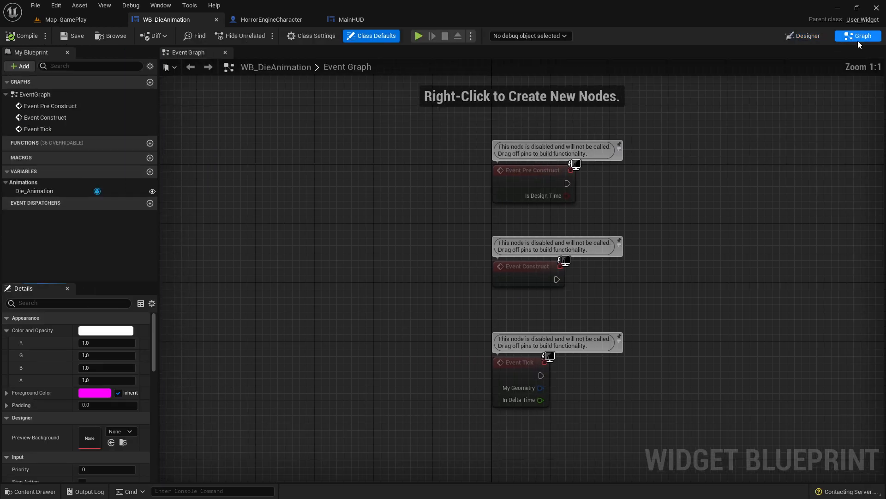
key("Delete")
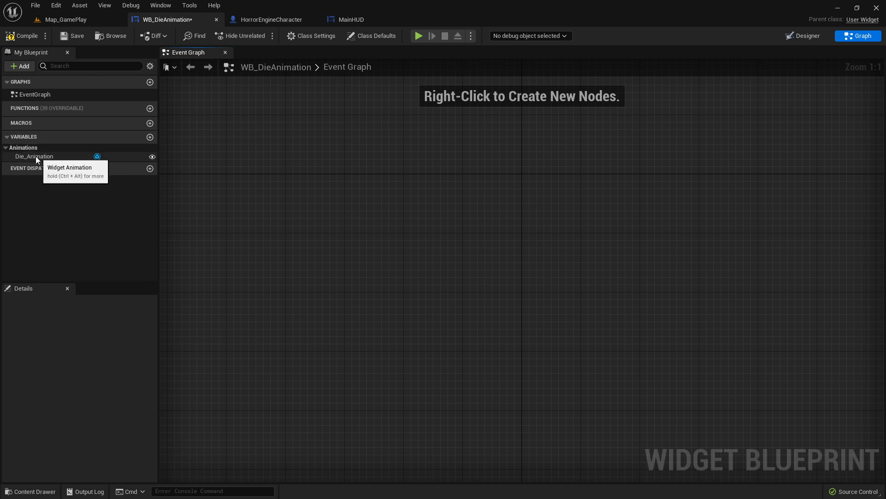
left_click_drag(21, 157, 329, 209)
left_click(355, 218)
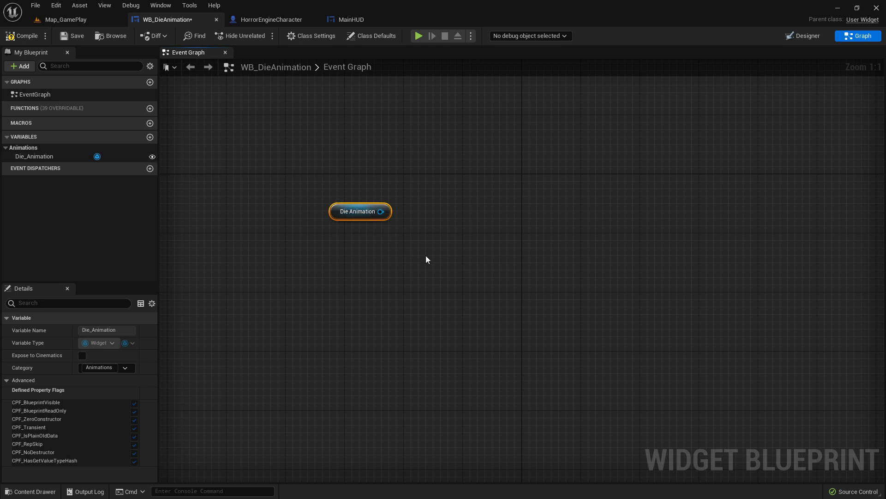
key("Delete")
In HorrorEngineCharacter's event graph, add a Get Die_Animation node from the WB Die Animation widget's return value, placed below Add to Viewport.
left_click(273, 21)
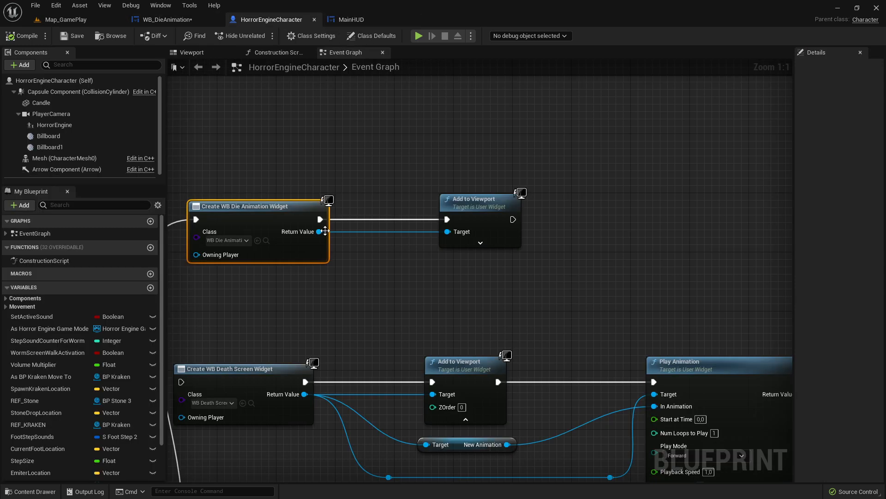
left_click_drag(319, 231, 408, 299)
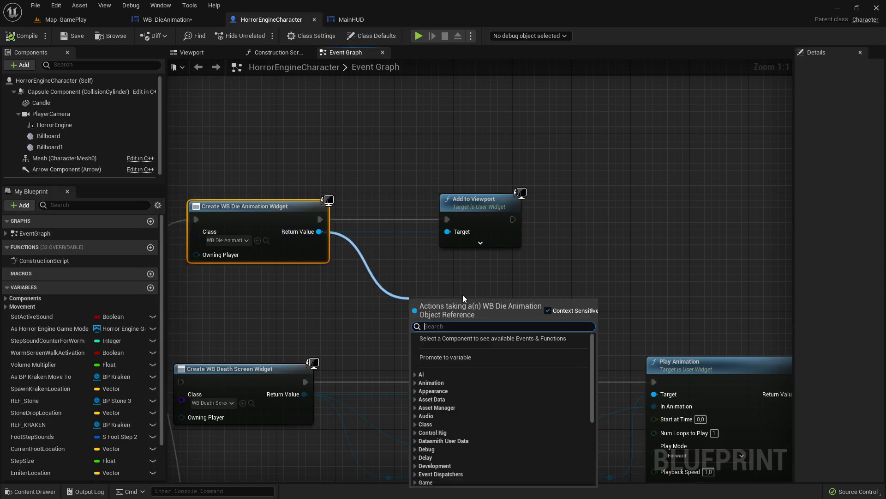
type("die")
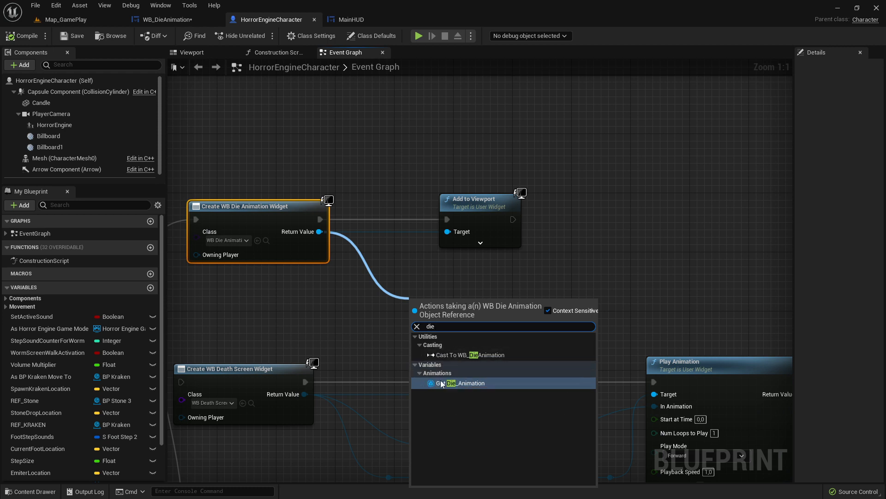
left_click(459, 385)
right_click_drag(465, 301, 378, 293)
left_click_drag(378, 292, 399, 278)
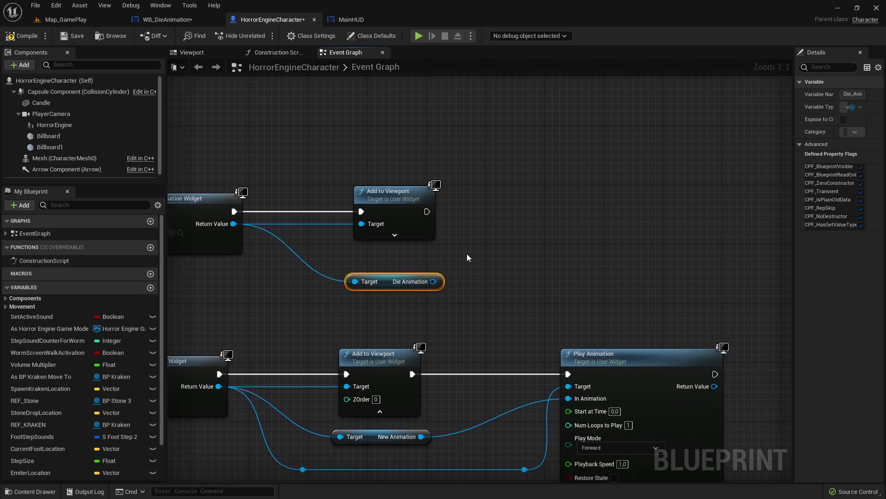
Add a Play Animation node that takes Die Animation as its In Animation input, placed beyond the Add to Viewport node.
right_click_drag(468, 255, 385, 214)
right_click_drag(506, 350, 555, 417)
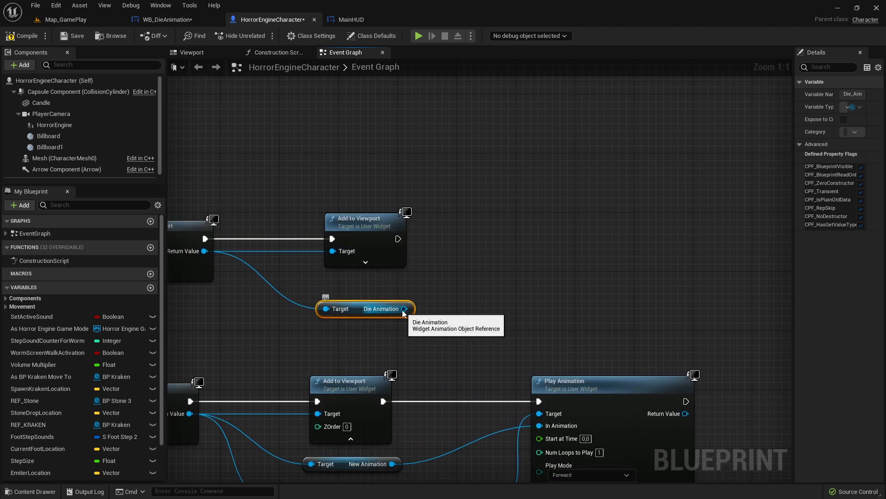
left_click_drag(405, 309, 455, 256)
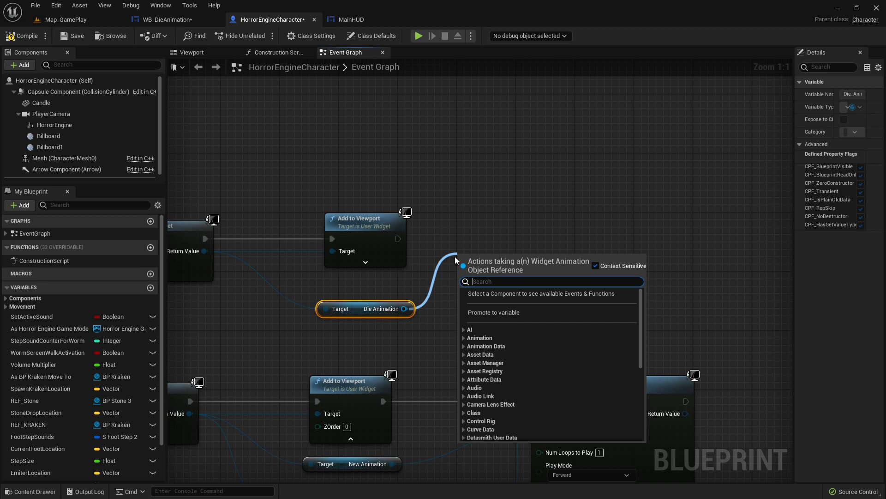
type("play ani")
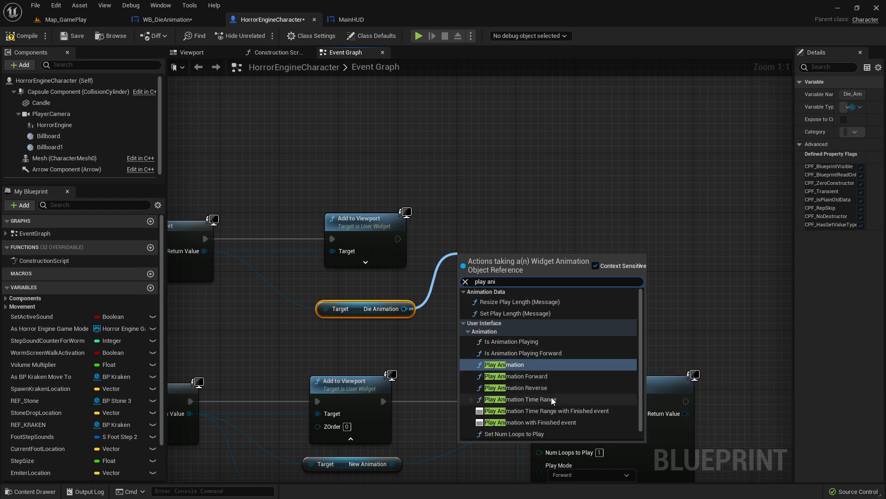
left_click(516, 355)
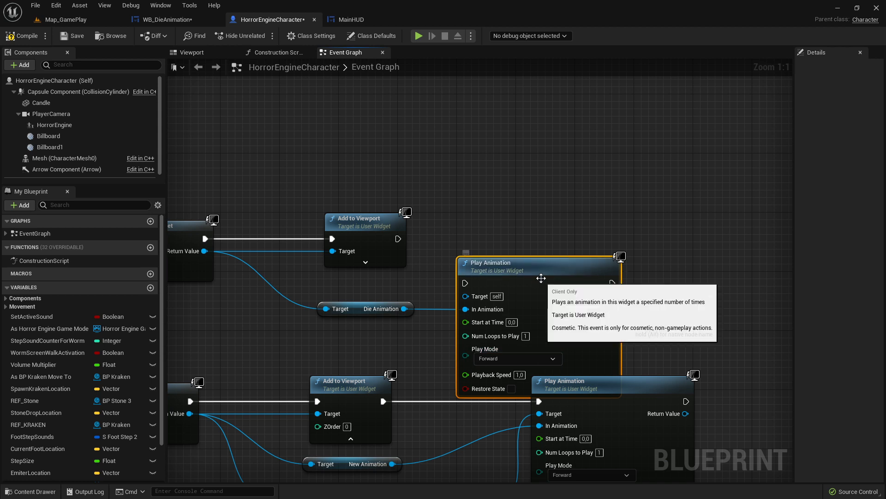
left_click_drag(517, 260, 517, 214)
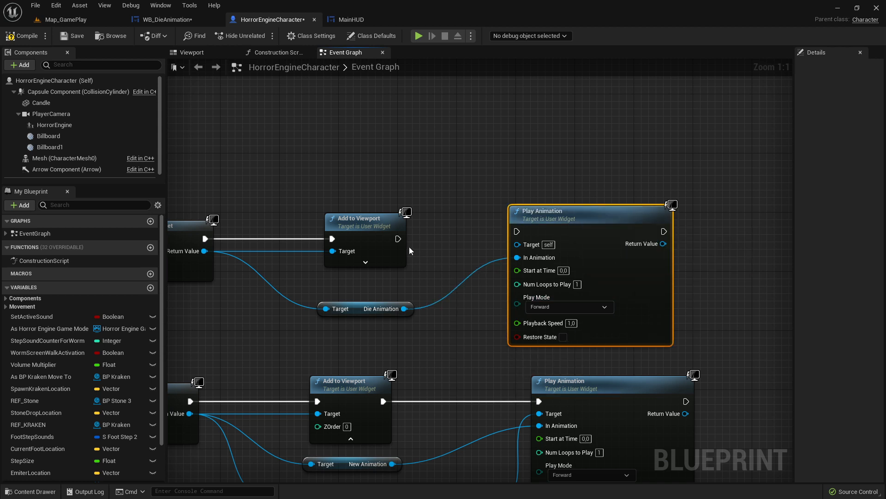
Connect Add to Viewport's execution output to the new Play Animation node, align them, and compile and save the blueprint.
left_click_drag(398, 238, 401, 240)
left_click_drag(518, 230, 556, 242)
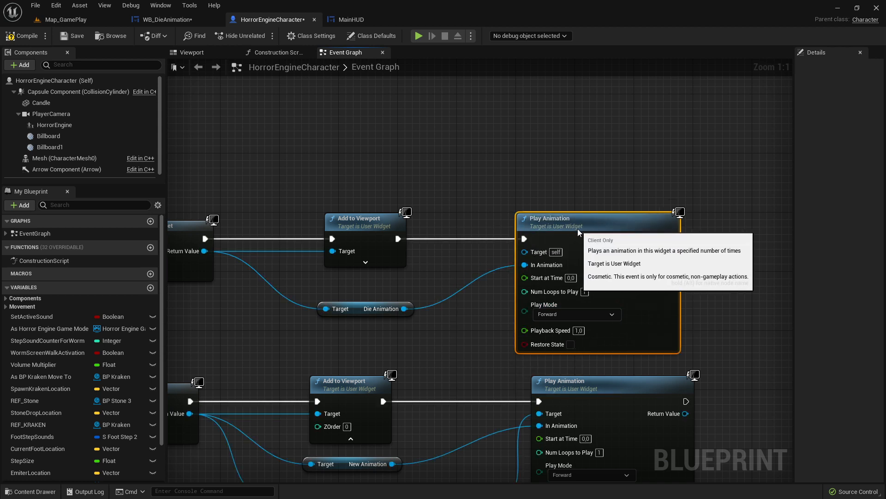
right_click_drag(556, 242, 641, 168)
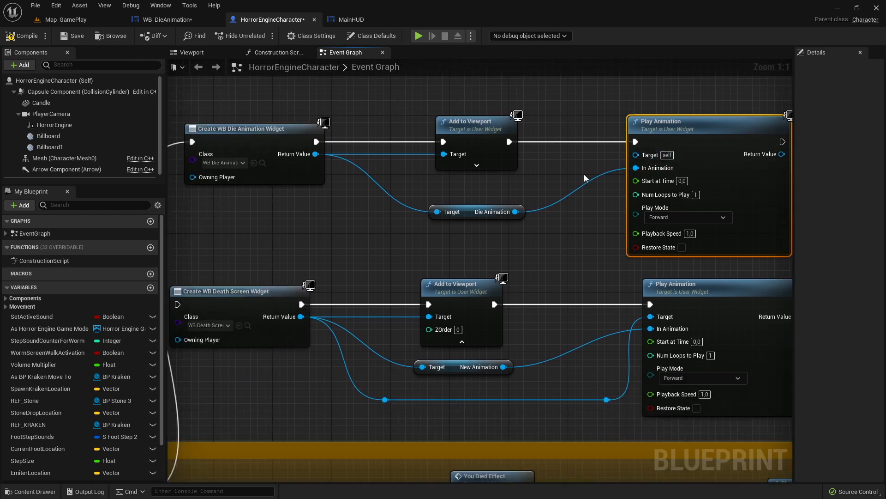
right_click_drag(585, 178, 592, 208)
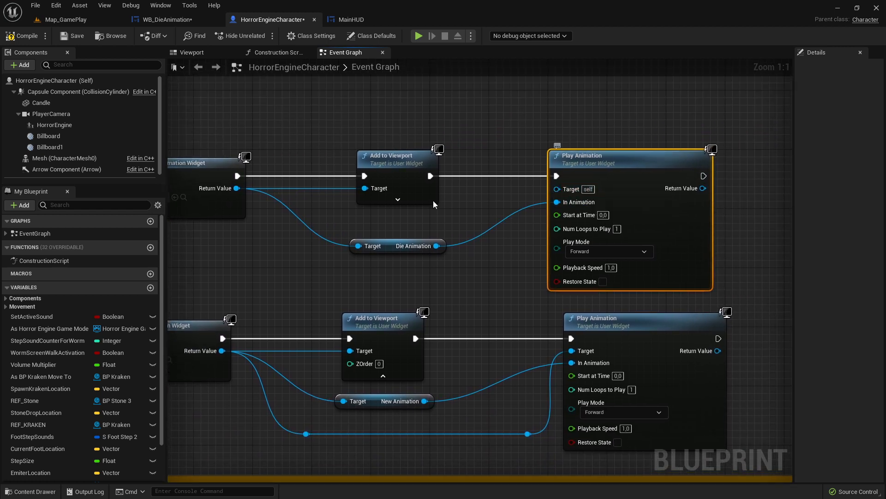
right_click_drag(433, 200, 486, 217)
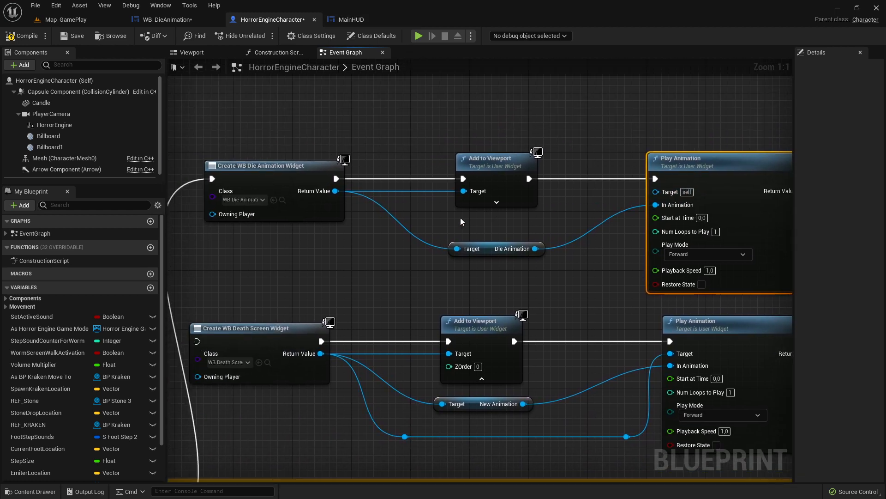
left_click(78, 36)
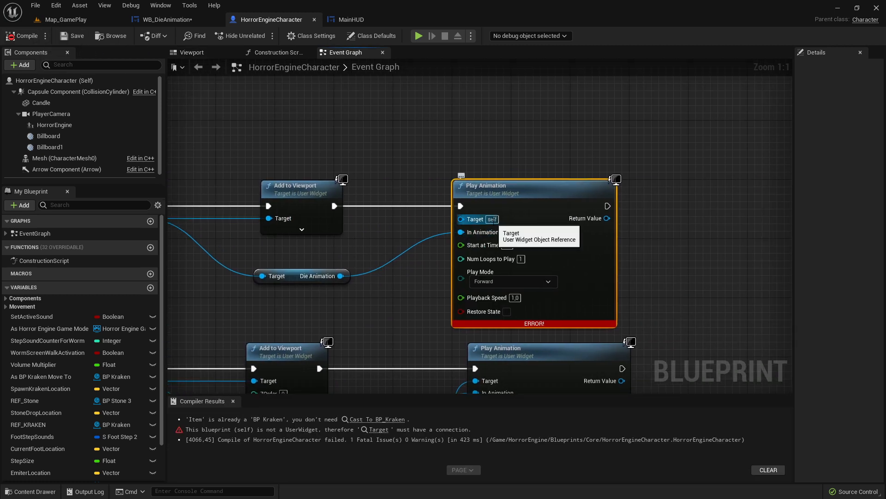
Connect the Create WB Die Animation Widget return value to the Target input of the Die Animation's Play Animation node.
right_click_drag(282, 205, 412, 194)
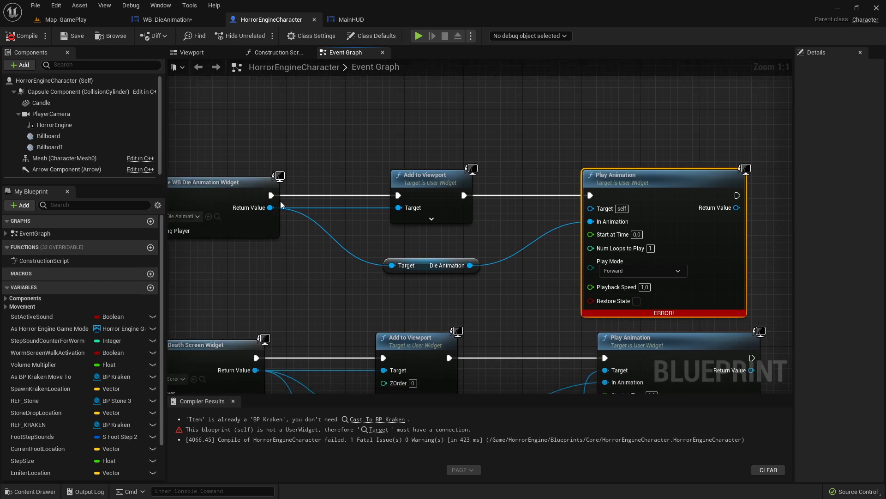
left_click_drag(275, 209, 531, 244)
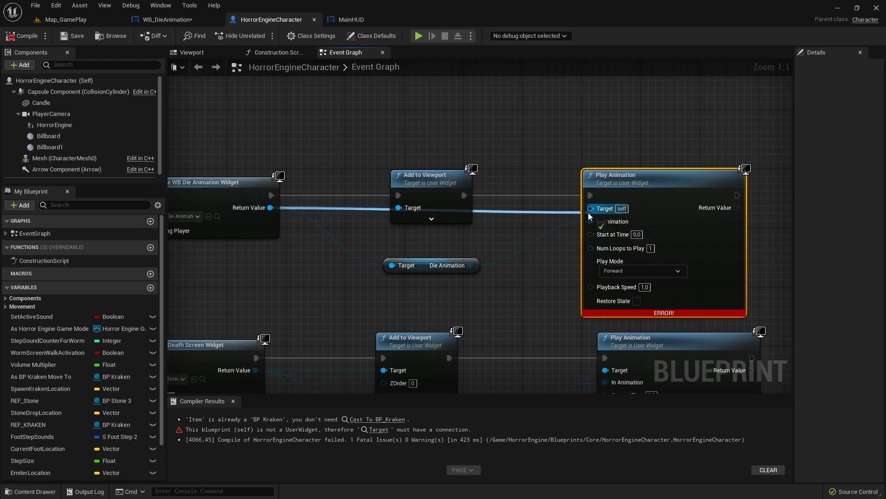
left_click_drag(588, 212, 590, 208)
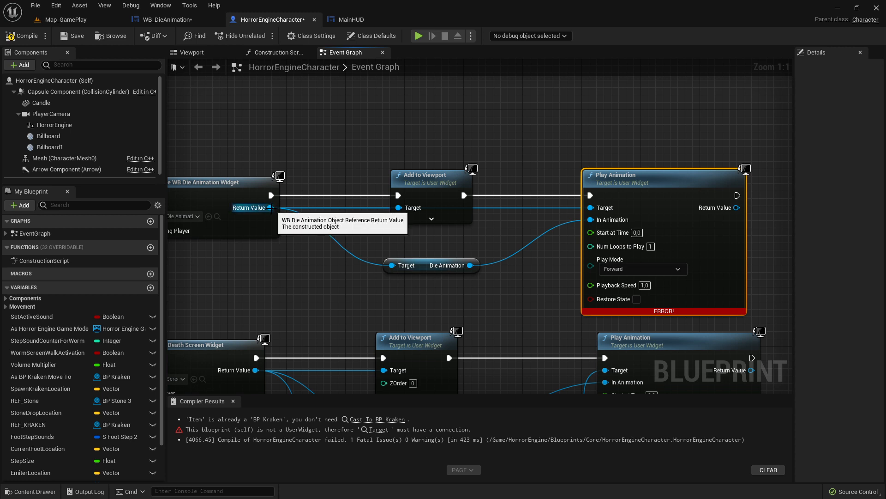
left_click_drag(271, 208, 358, 141)
left_click(548, 126)
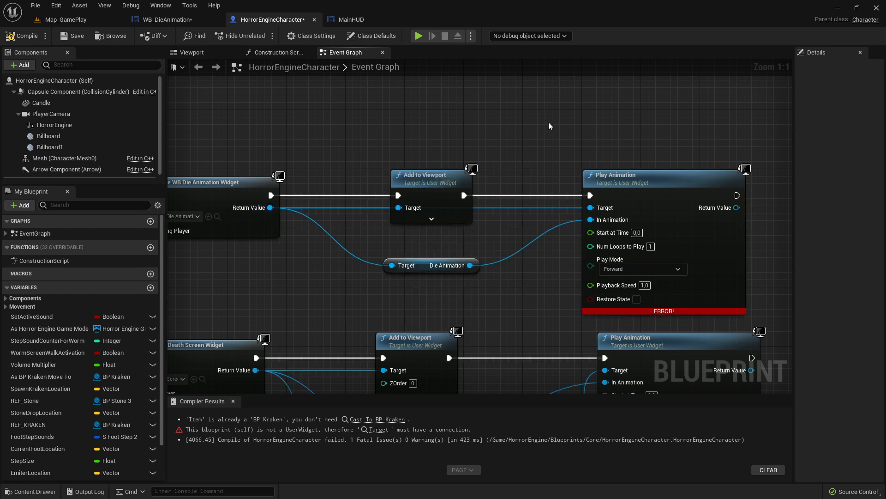
Route the wire to Play Animation's Target beneath the Add to Viewport node using two reroute points.
double_click(365, 207)
left_click(472, 229)
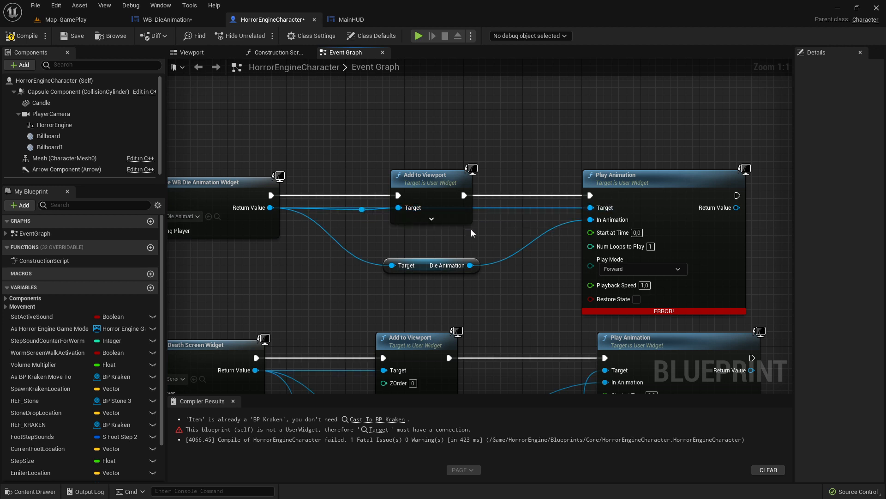
double_click(489, 208)
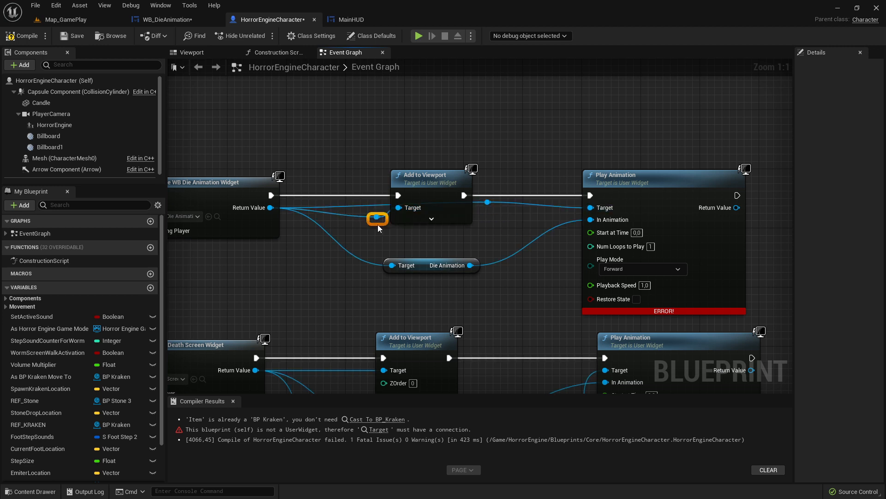
left_click_drag(380, 223, 380, 247)
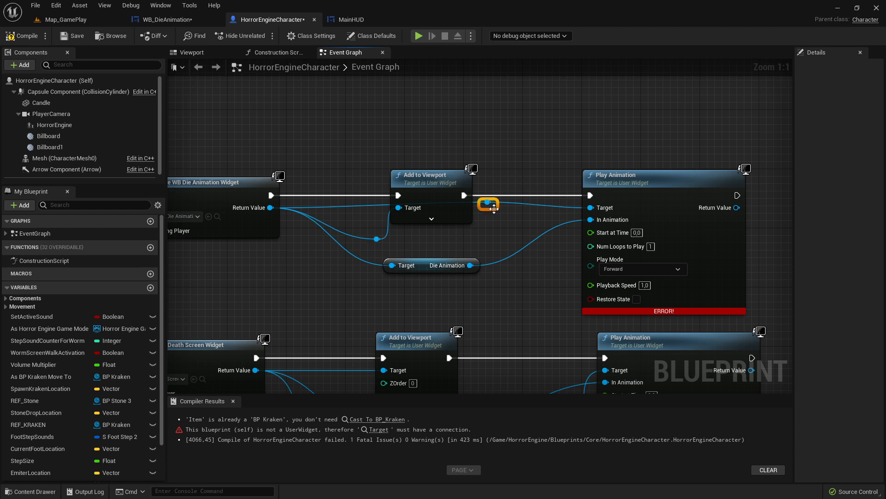
left_click_drag(496, 254, 482, 246)
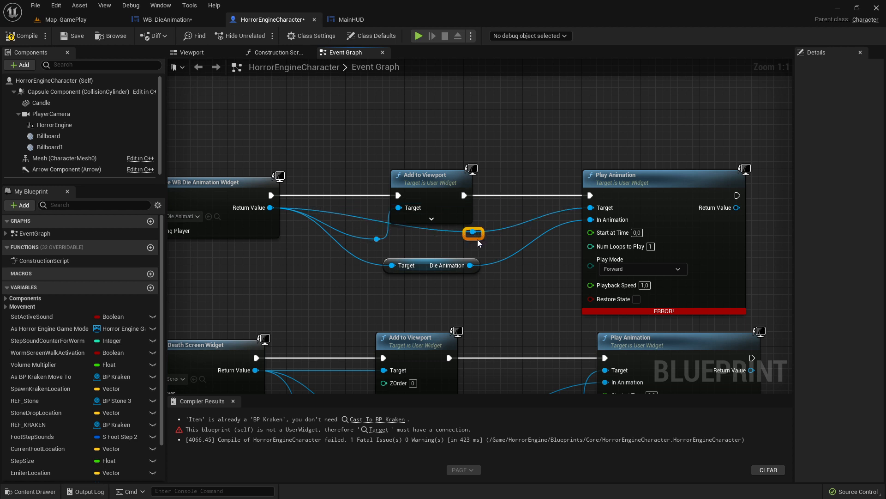
double_click(423, 234)
left_click_drag(416, 233, 403, 244)
left_click(425, 236)
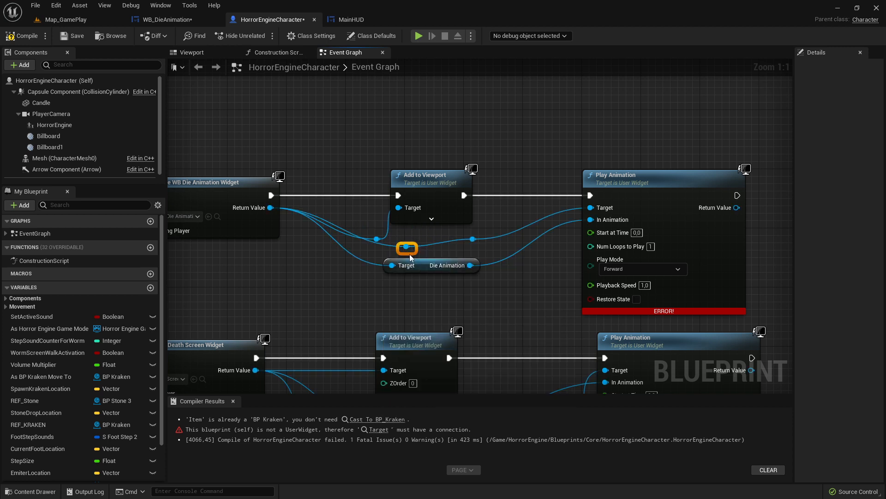
Remove the extra reroute point, wire the return value directly to Add to Viewport's Target, and compile and save the blueprint.
left_click_drag(407, 241, 377, 242)
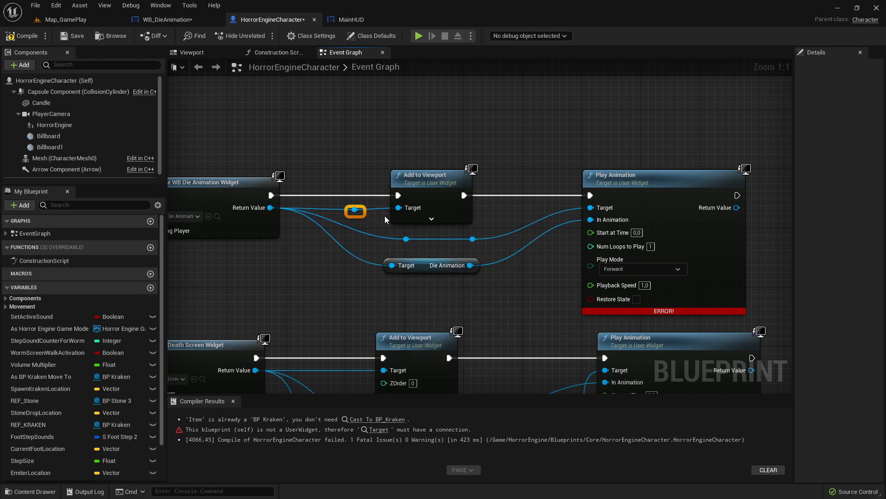
key("Delete")
left_click_drag(399, 209, 273, 208)
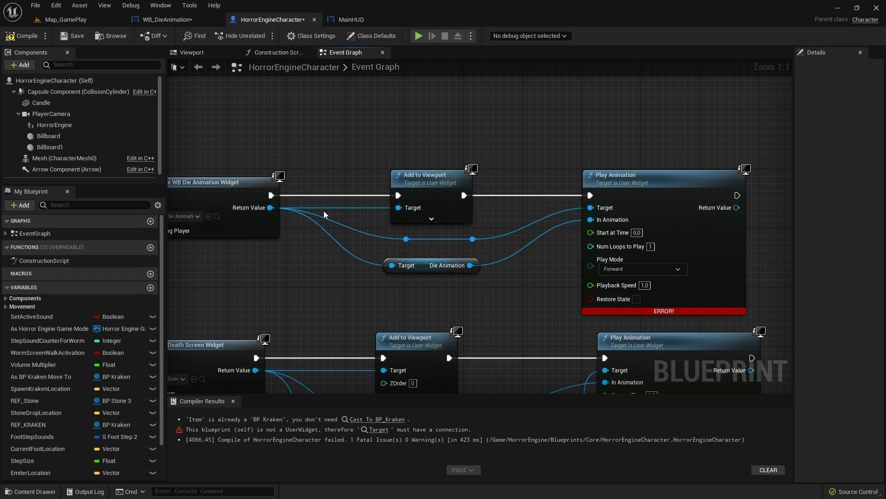
left_click(75, 38)
Connect the Die Animation's Play Animation execution output to the Play World Camera Shake node in the death sequence.
right_click_drag(610, 222, 489, 211)
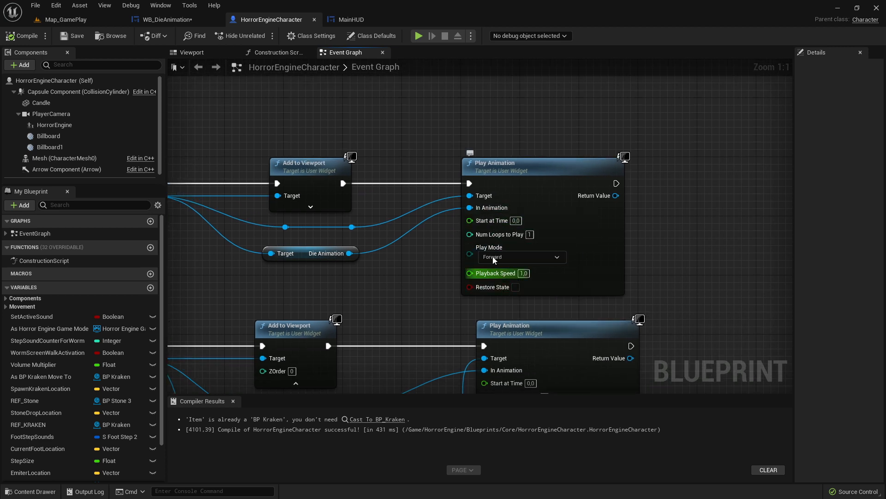
left_click(510, 260)
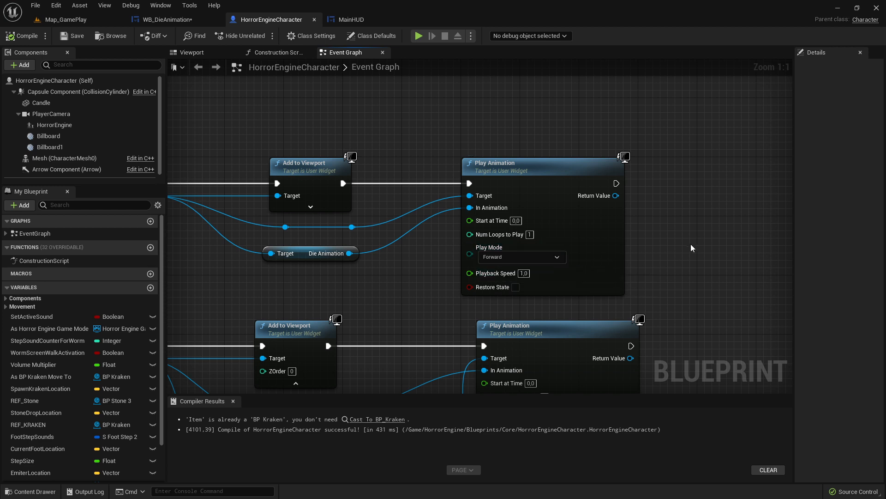
right_click_drag(691, 247, 530, 253)
right_click_drag(409, 237, 409, 107)
scroll(502, 199, "down", 2)
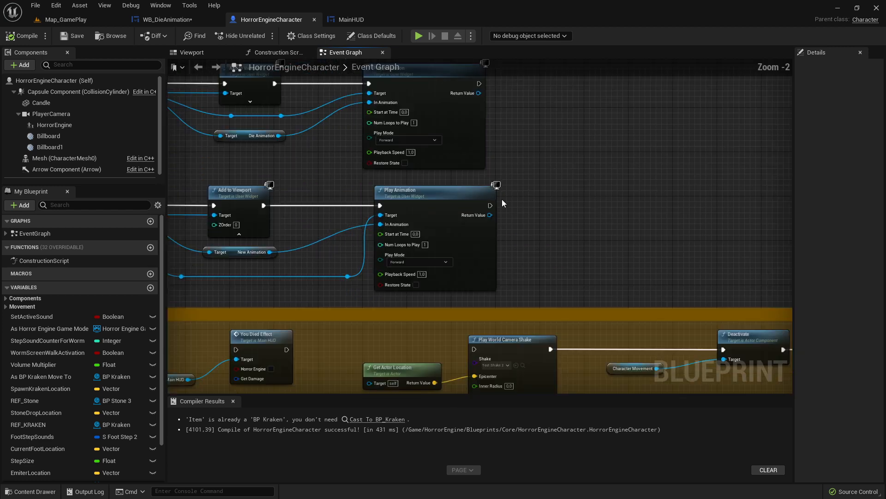
scroll(466, 217, "down", 3)
scroll(428, 228, "up", 1)
right_click_drag(391, 145, 406, 127)
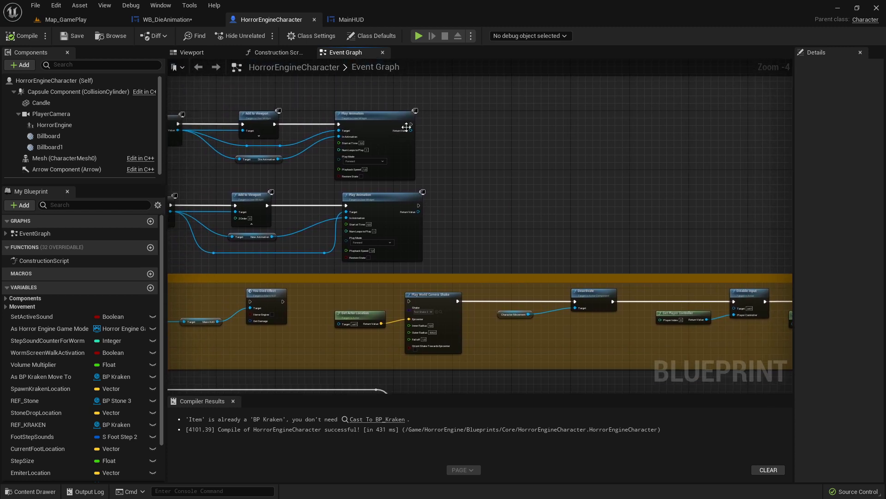
left_click_drag(411, 123, 429, 133)
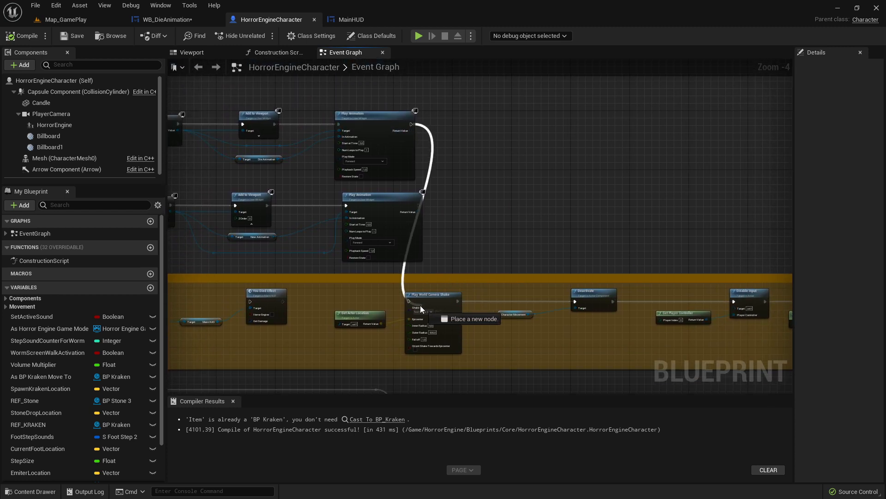
left_click_drag(409, 302, 410, 302)
Move the old WB Death Screen chain to the top and the WB Die Animation chain down near the death sequence comment.
right_click_drag(336, 205, 578, 217)
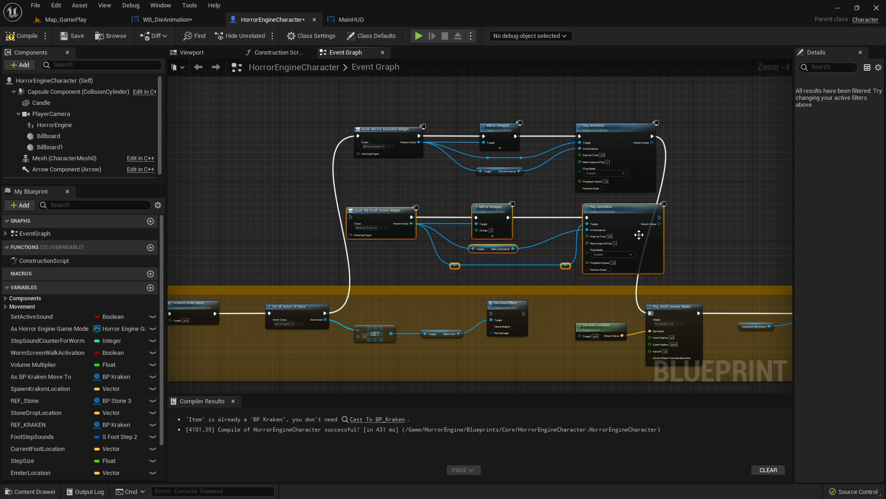
right_click_drag(639, 235, 601, 292)
left_click_drag(601, 293, 586, 115)
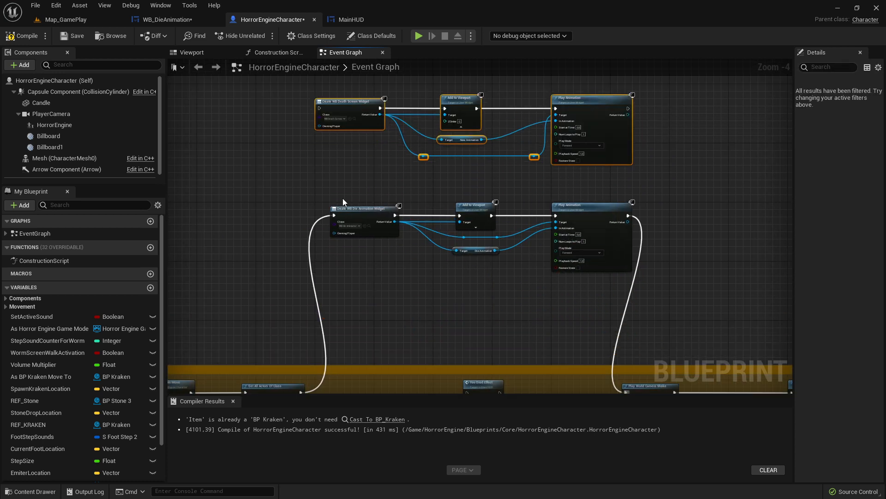
left_click_drag(342, 202, 639, 242)
left_click_drag(600, 219, 600, 289)
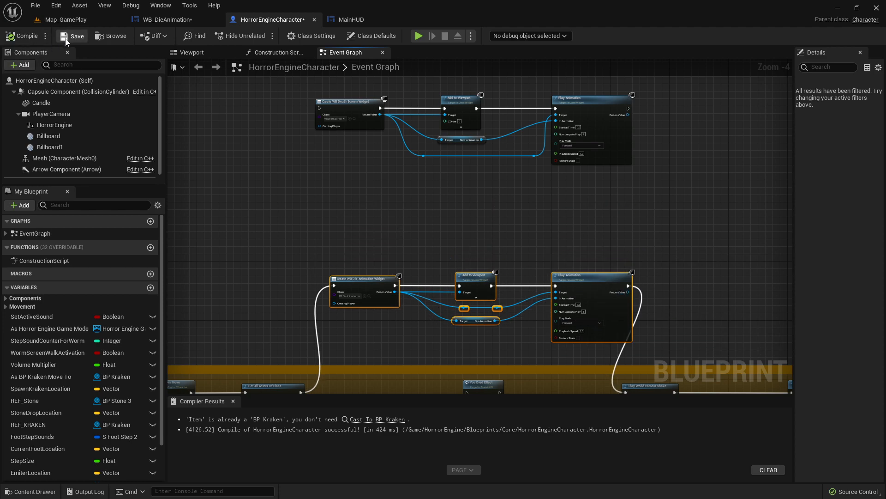
Play Map_GamePlay to test the "You Died" animation on the character's death, and end the play session.
left_click(61, 19)
right_click_drag(346, 202, 300, 69)
right_click(289, 66)
left_click(350, 287)
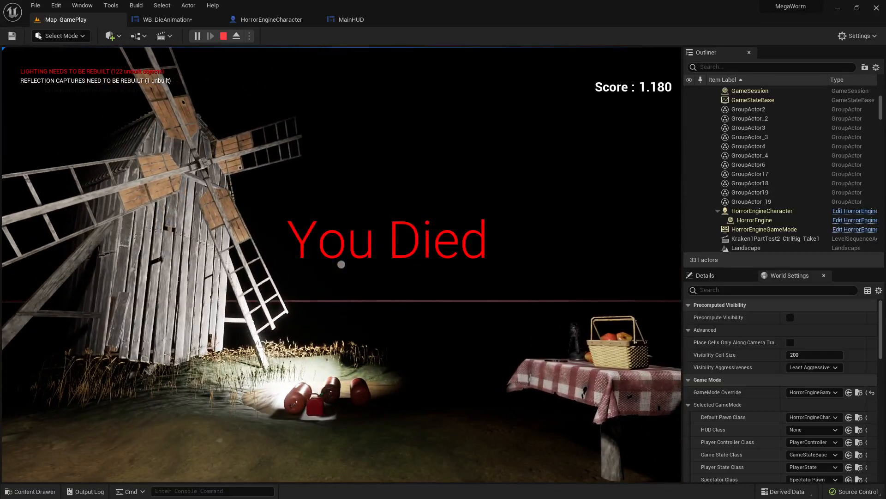
left_click(342, 323)
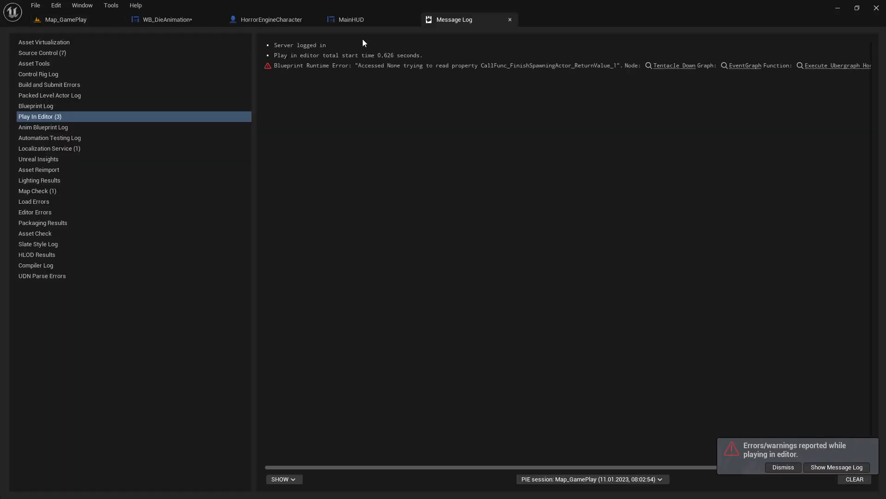
Close the message log and connect Get All Actors Of Class's execution output to the You Died Effect node in HorrorEngineCharacter's death sequence.
middle_click(497, 22)
left_click(291, 19)
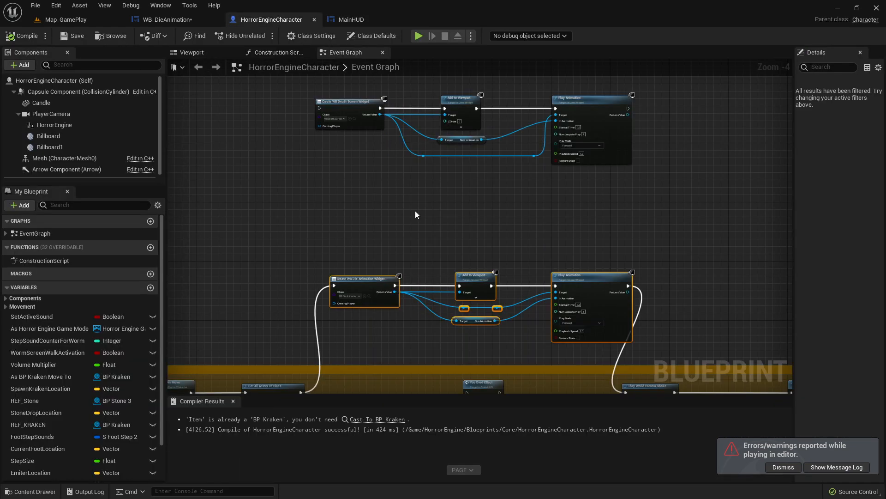
scroll(425, 344, "up", 3)
right_click_drag(429, 297, 422, 128)
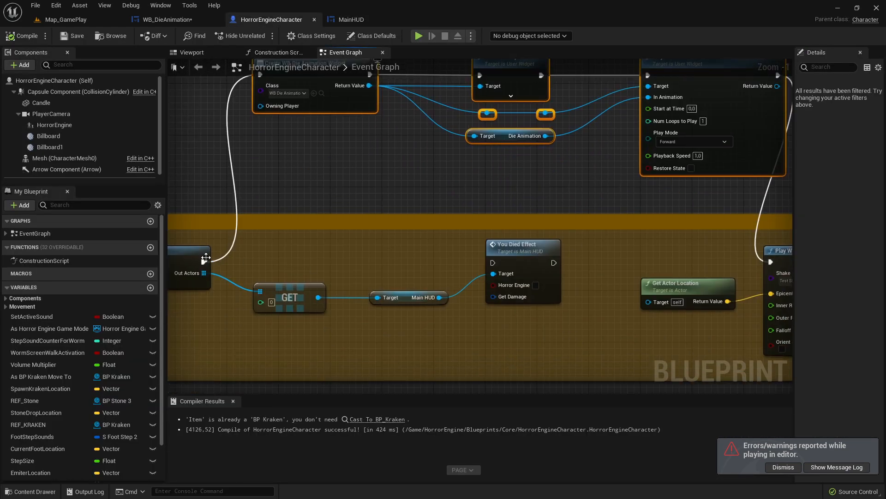
left_click_drag(206, 258, 493, 264)
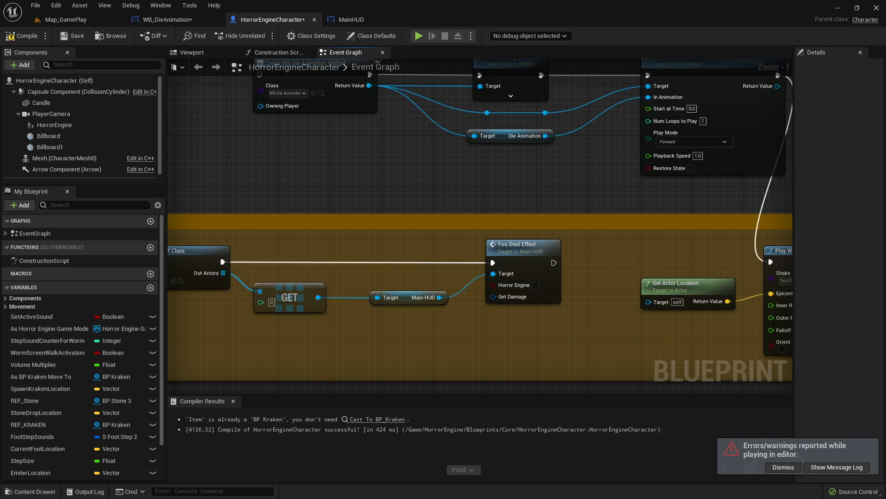
Connect You Died Effect's execution output to Play World Camera Shake, bypassing the WB Die Animation chain, and compile and save the blueprint.
right_click_drag(493, 265, 237, 265)
left_click_drag(296, 263, 518, 264)
right_click_drag(481, 152, 370, 296)
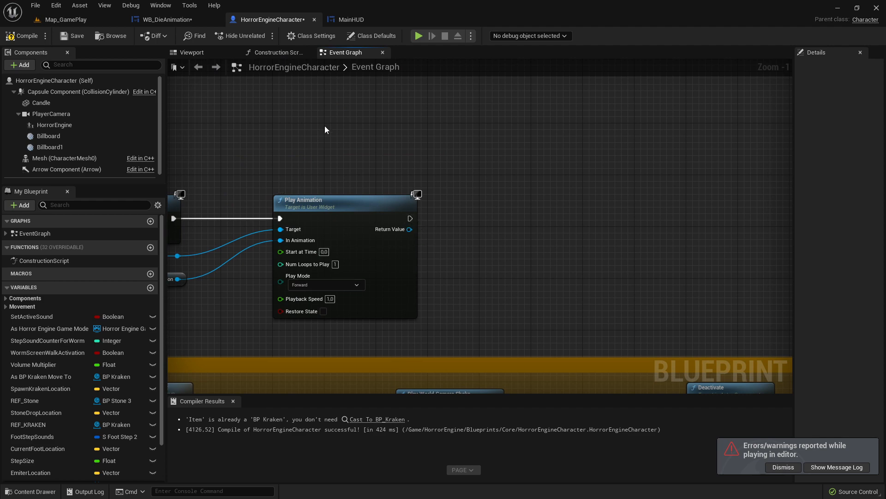
left_click(73, 36)
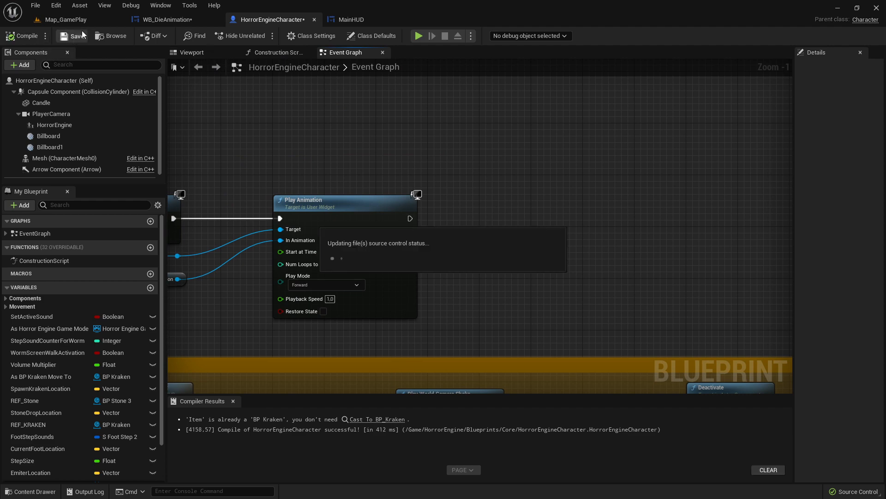
Play Map_GamePlay to test the death sequence with the original You Died Effect, quit the game, and close the message log.
left_click(65, 20)
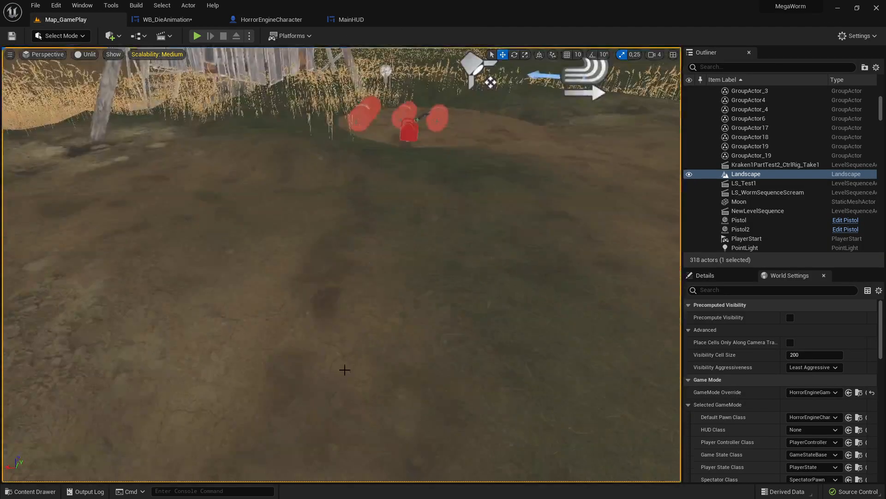
right_click(353, 58)
left_click(398, 334)
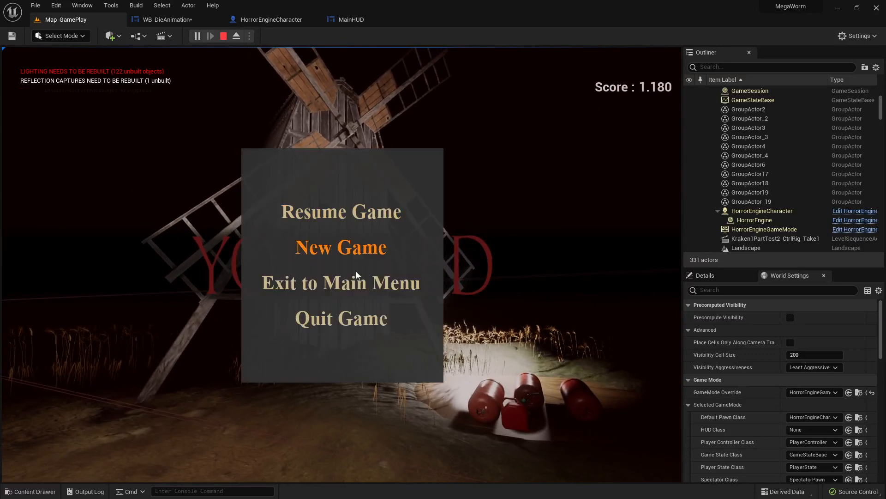
left_click(370, 317)
left_click(508, 19)
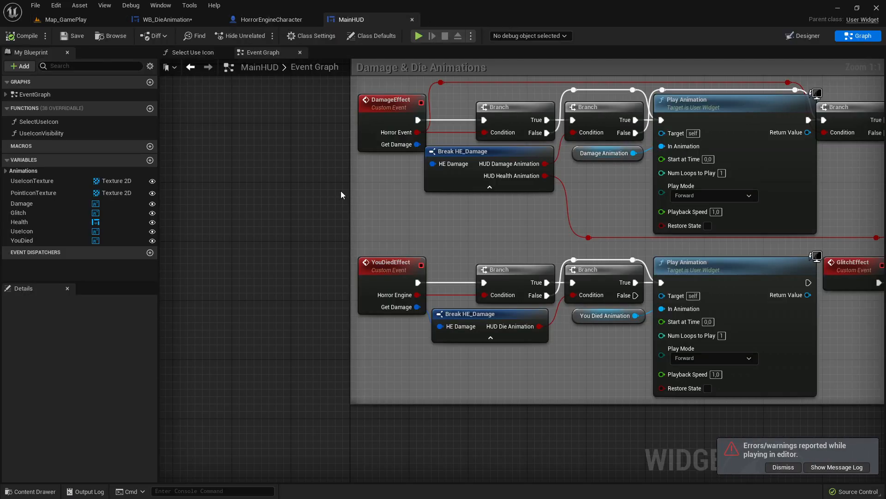
Examine the WB Die Animation chain beside the death sequence and the WB_DieAnimation event graph, and return to the Map_GamePlay level.
left_click(251, 24)
scroll(366, 227, "down", 4)
right_click_drag(364, 229, 565, 154)
right_click_drag(489, 205, 455, 248)
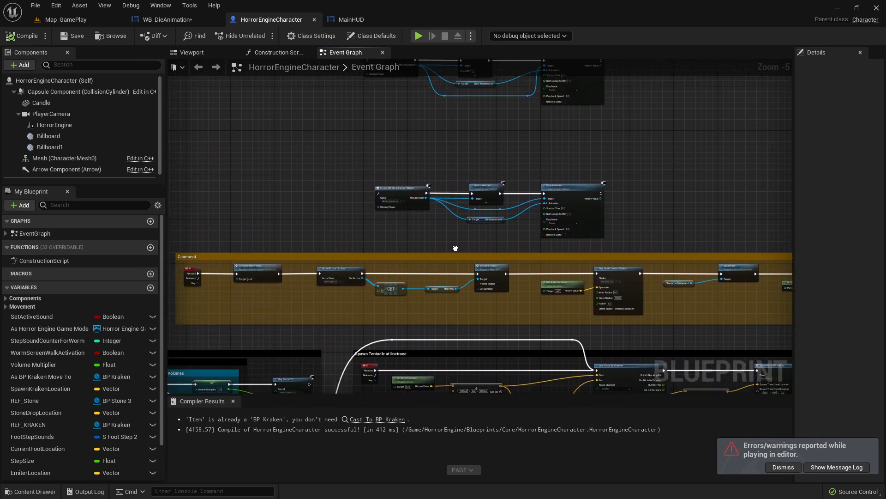
scroll(521, 209, "up", 2)
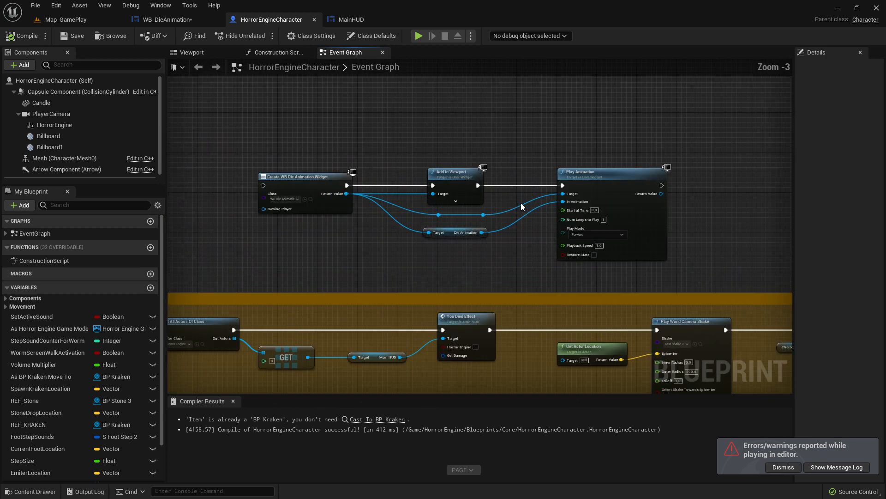
left_click(152, 21)
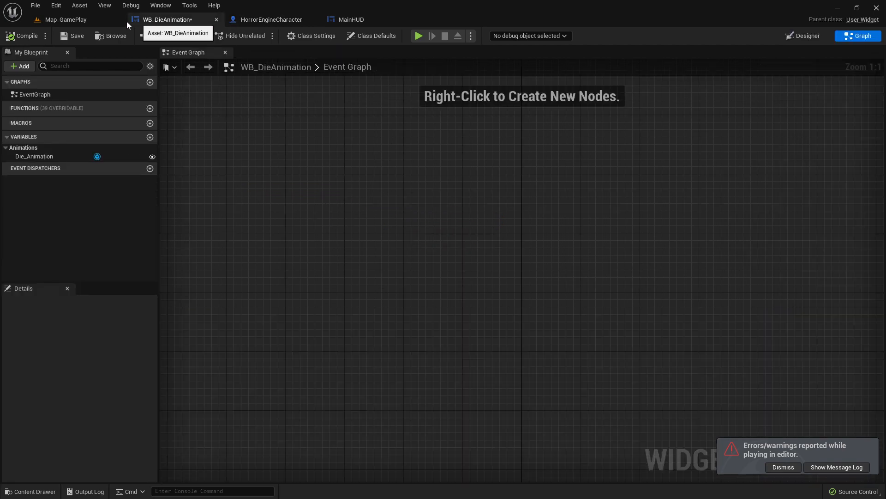
left_click(64, 20)
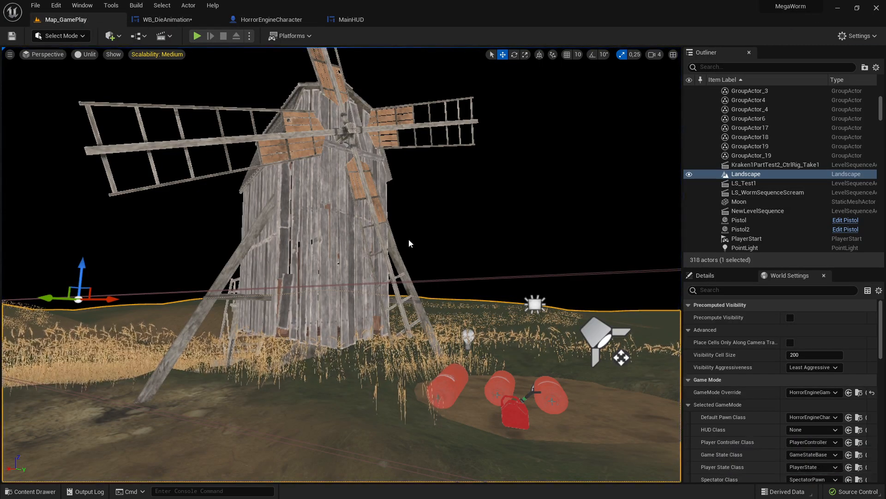